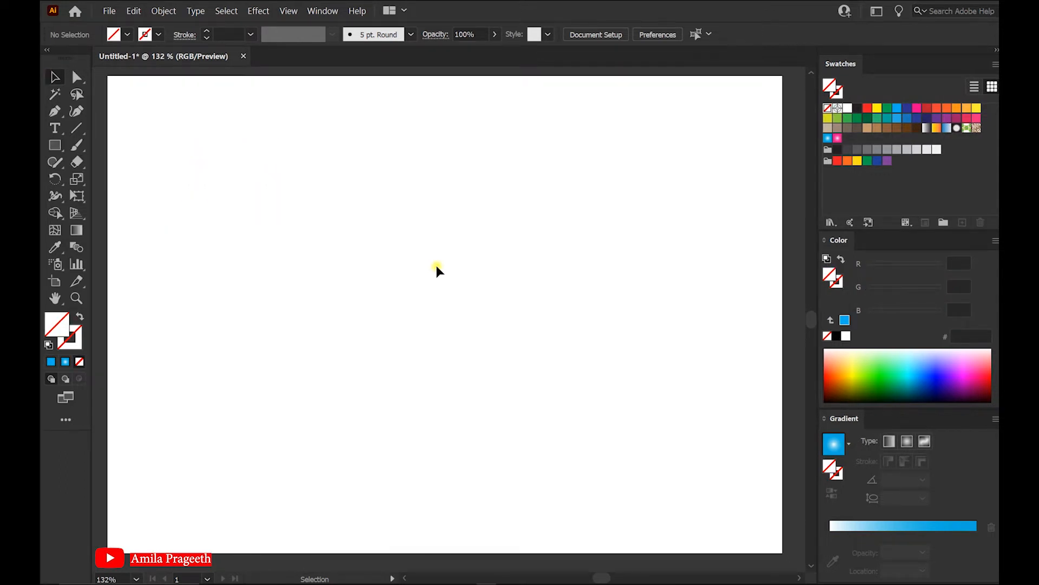
Cover the whole artboard with a black rectangle and lock it as the background.
click(55, 145)
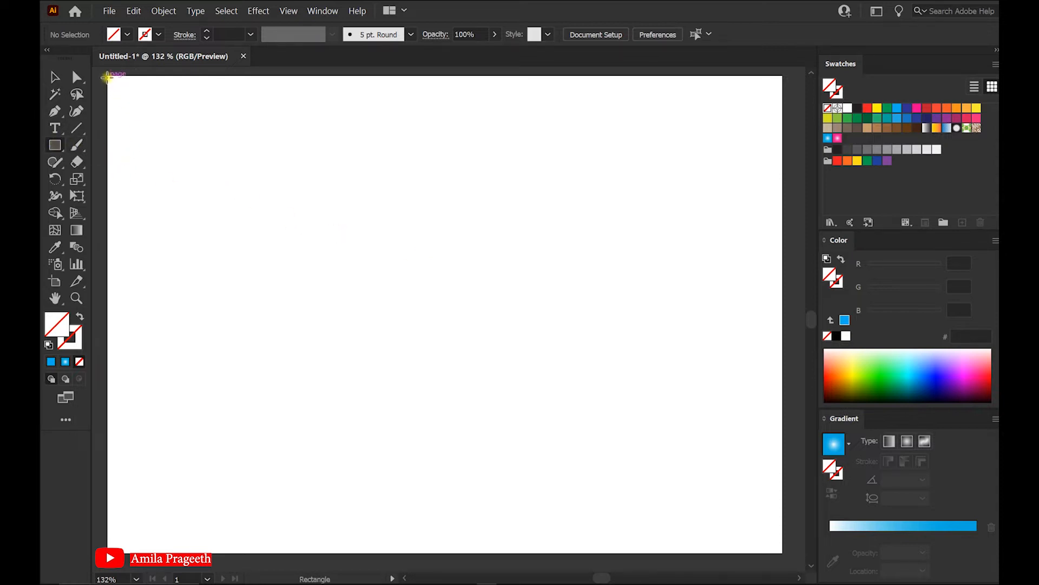
drag(107, 76, 782, 553)
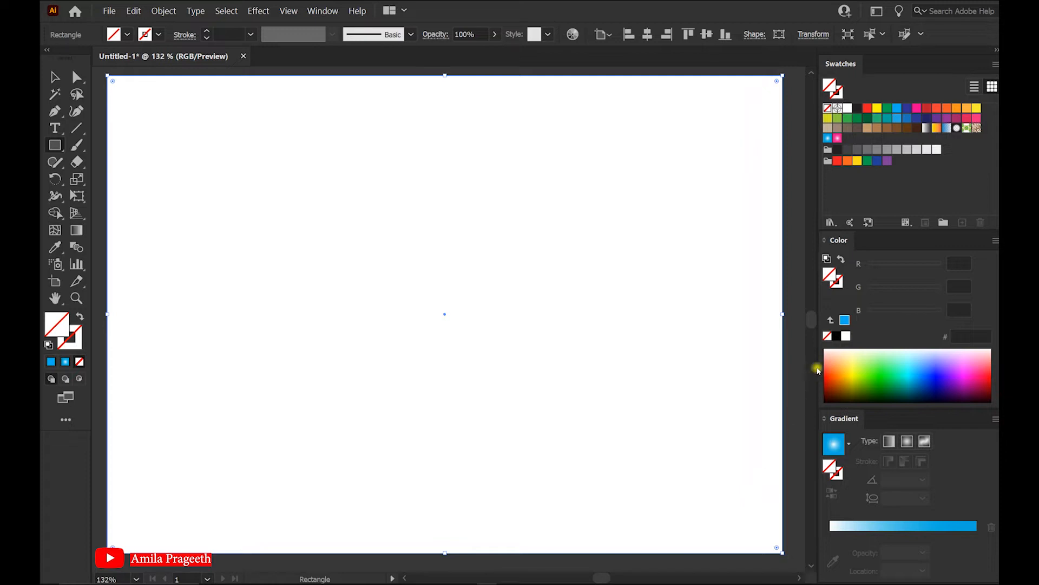
click(836, 337)
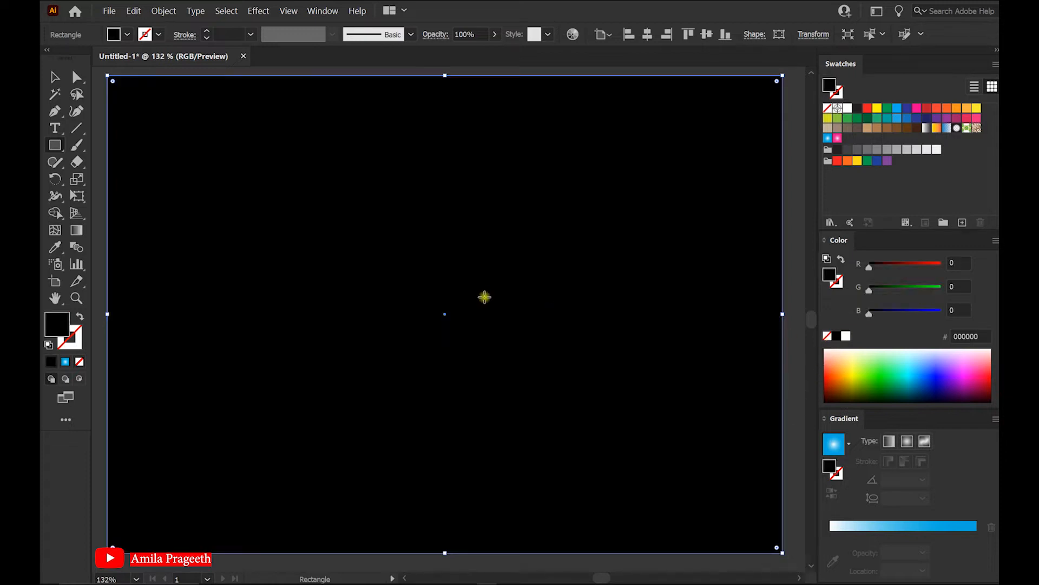
click(172, 12)
mouse_move(189, 69)
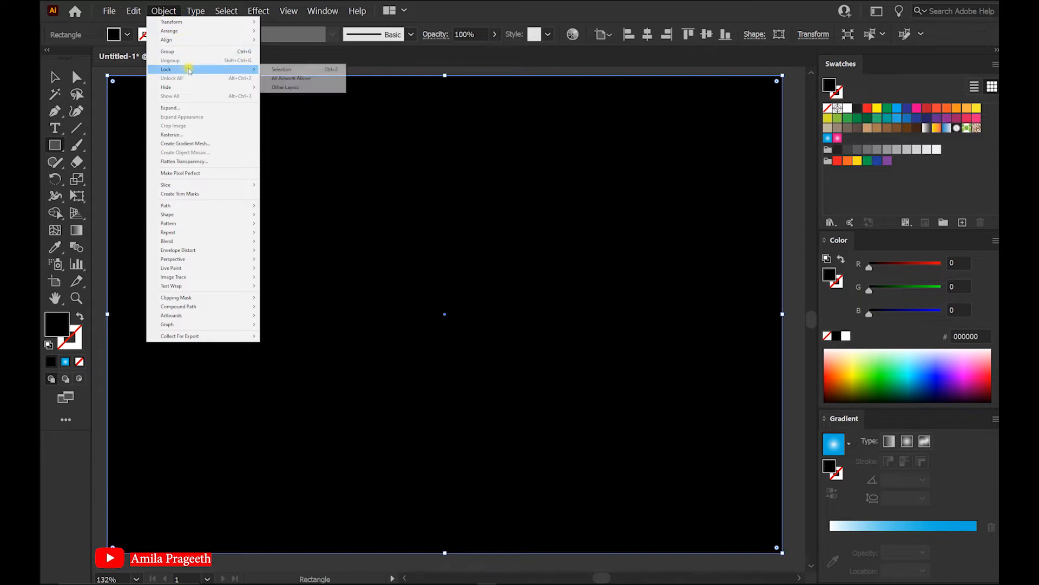
click(284, 69)
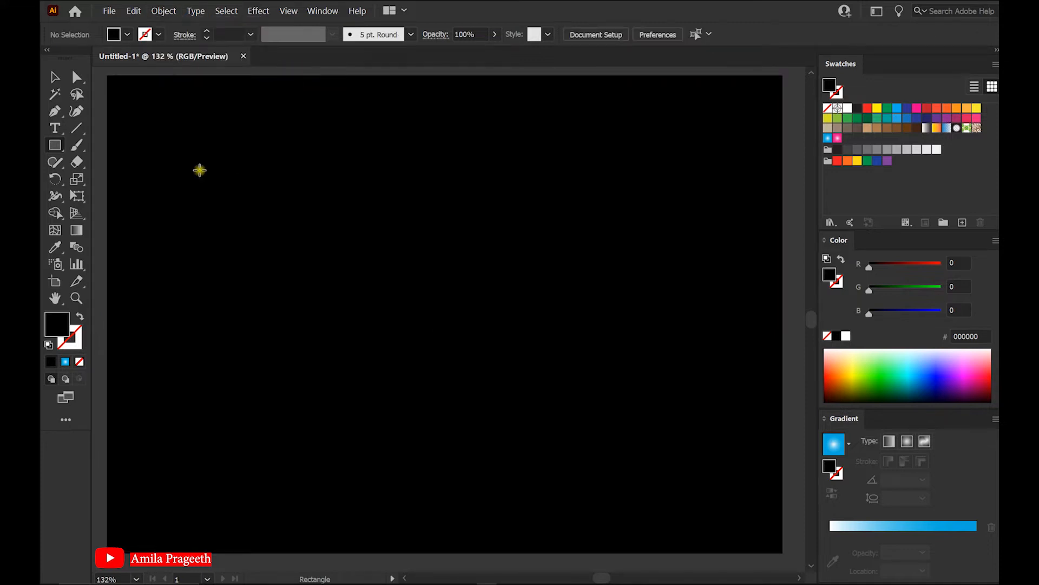
Draw a circle 180 mm wide and 180 mm high with no fill and a red ED1C24 stroke.
click(56, 146)
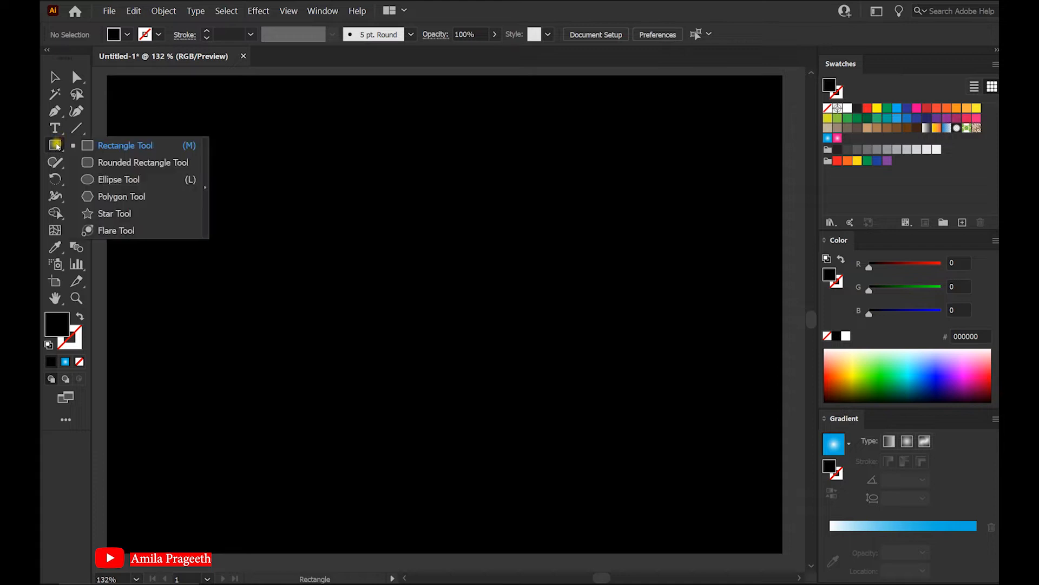
click(129, 181)
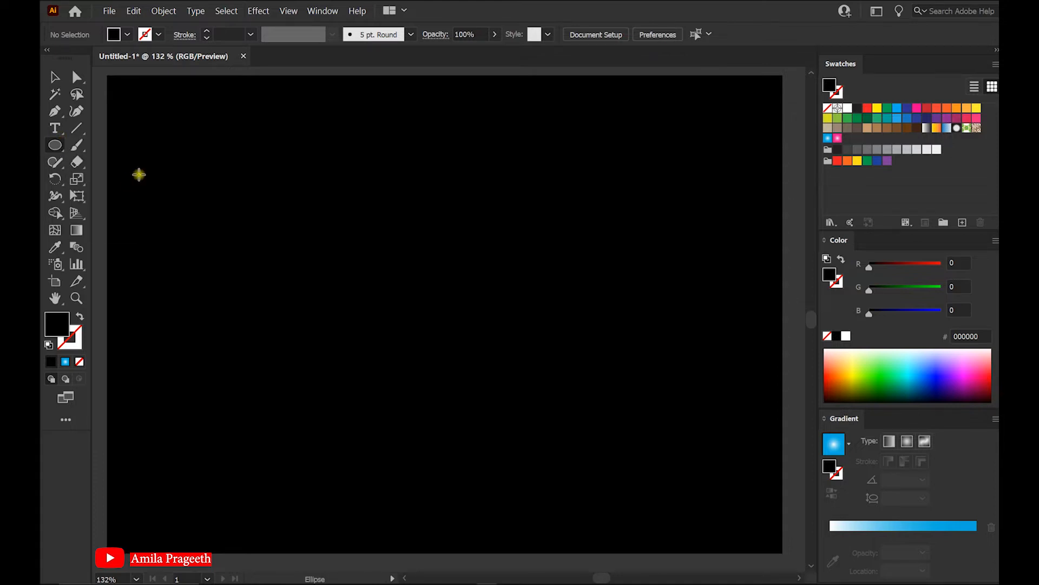
click(79, 362)
click(77, 345)
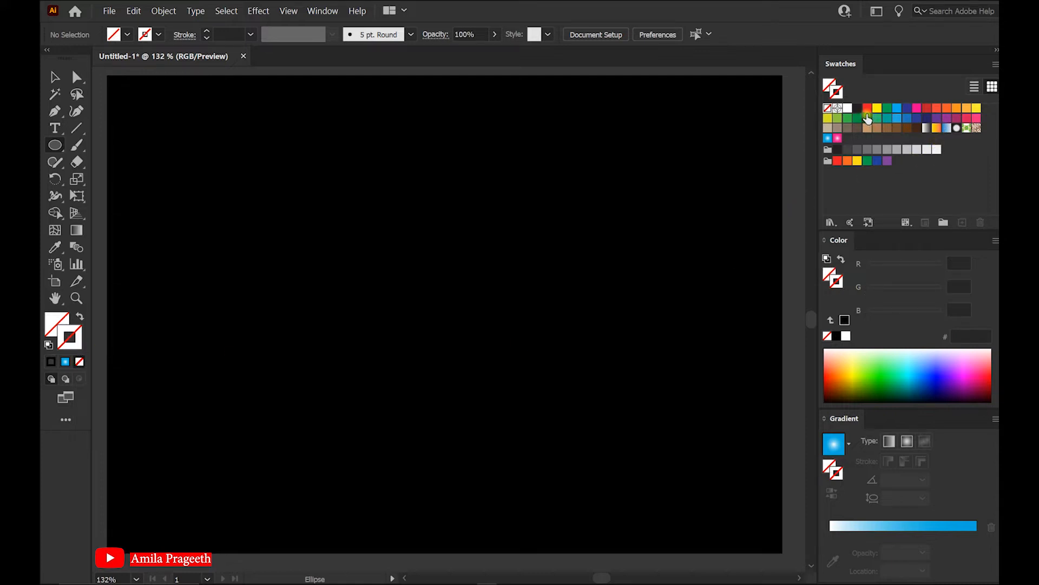
click(868, 110)
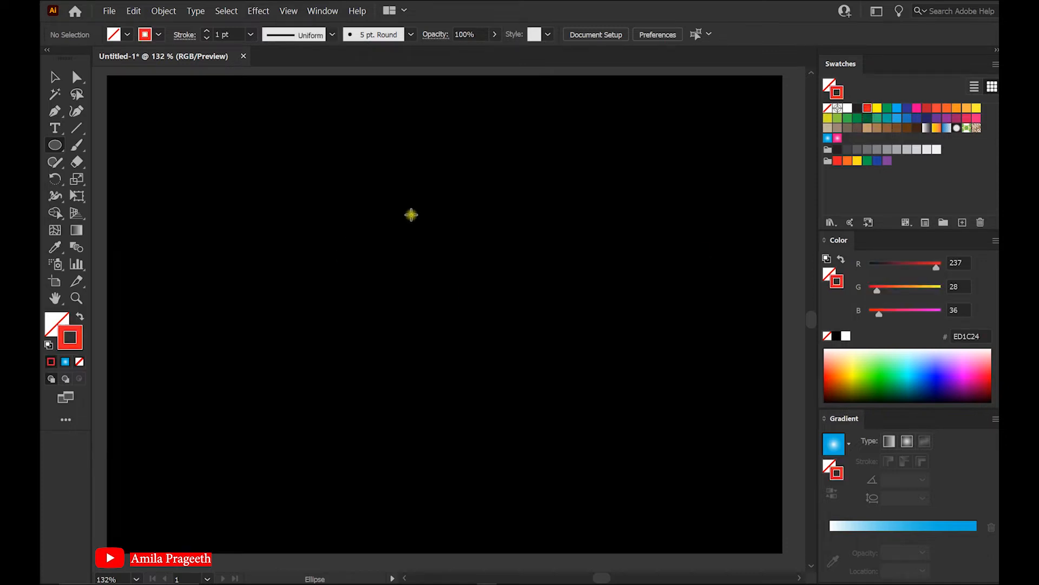
click(399, 185)
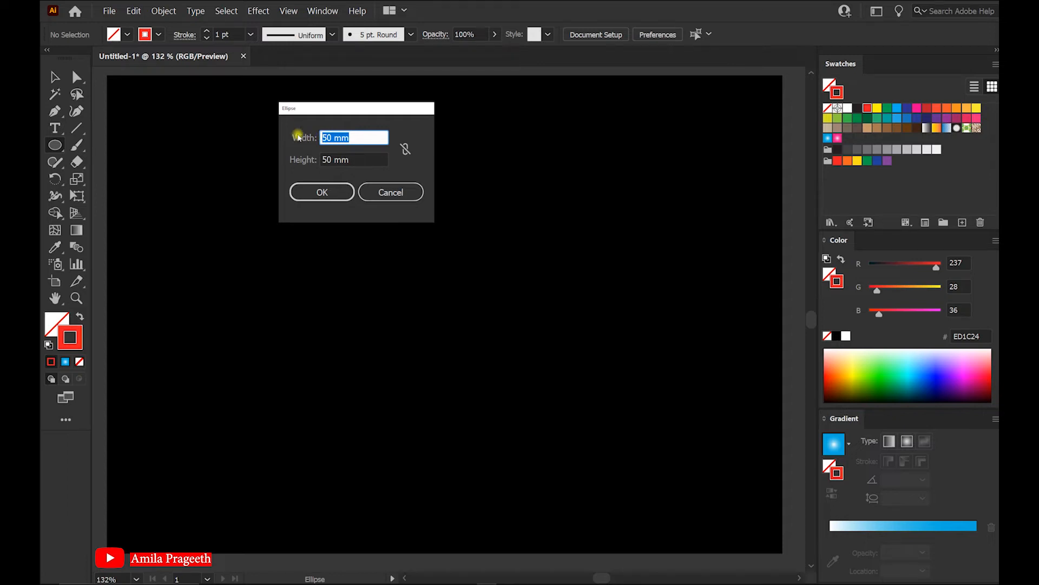
text(180)
key(Tab)
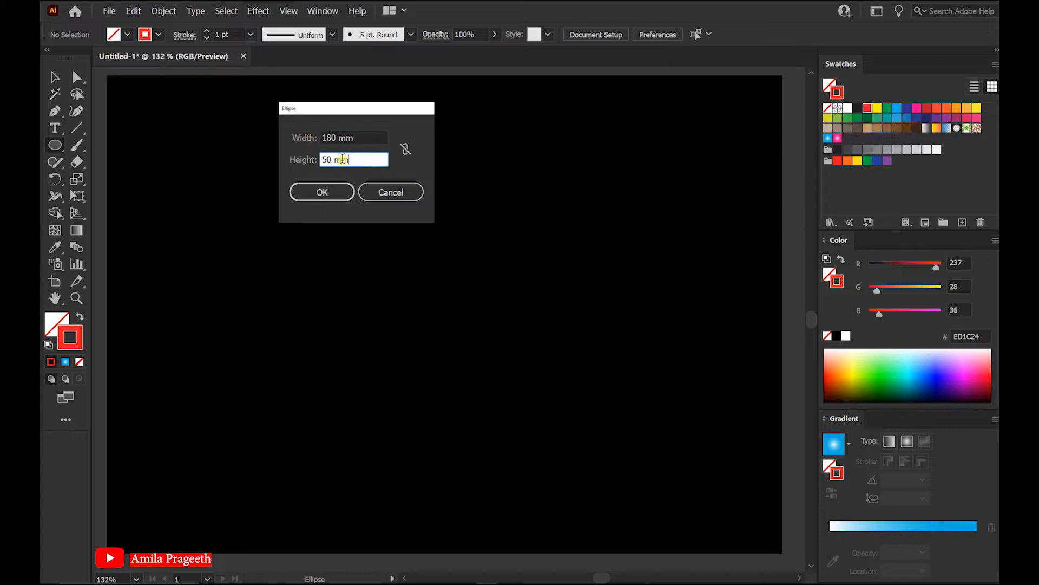
text(180)
click(320, 192)
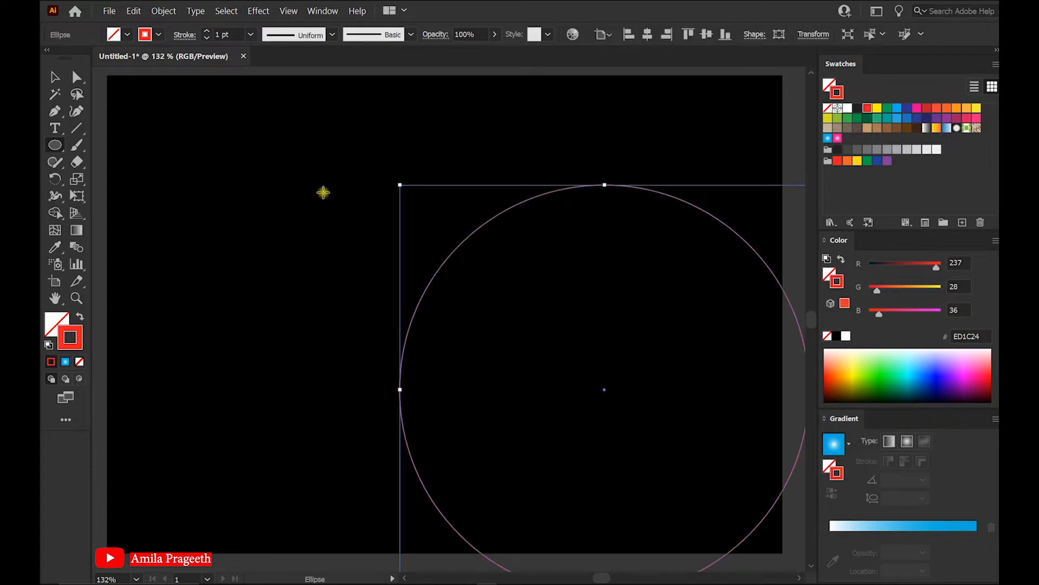
Center the circle horizontally and vertically on the artboard and set its stroke weight to 20 pt.
click(55, 77)
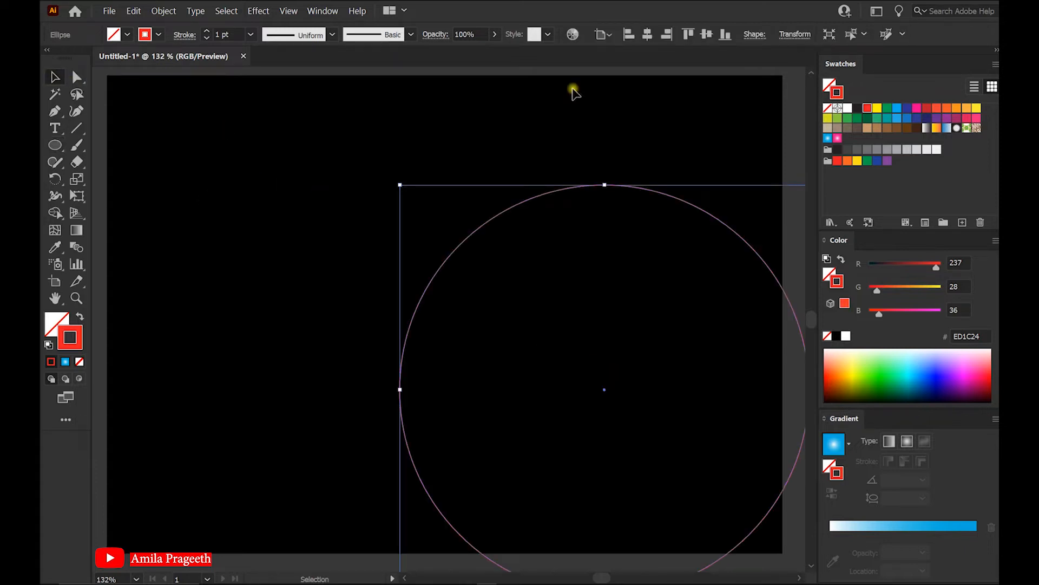
click(648, 34)
click(707, 34)
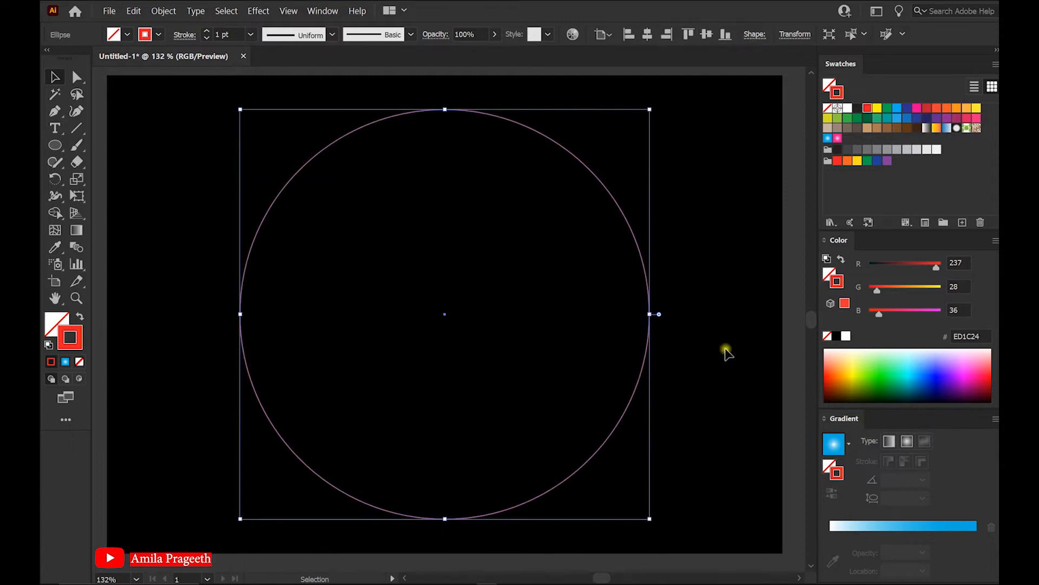
click(250, 35)
click(271, 319)
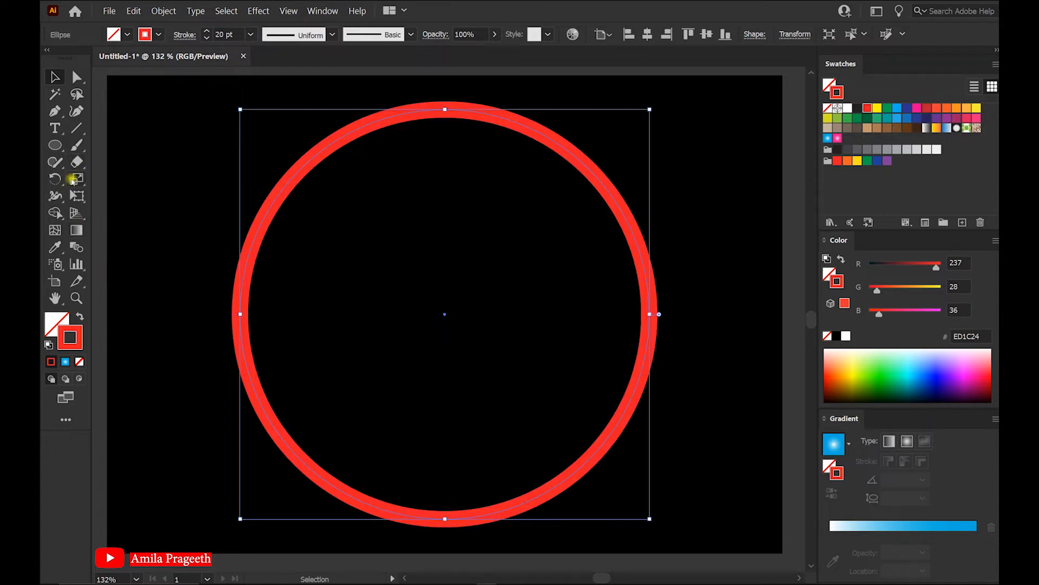
Cut the circle at its four anchor points with the Scissors tool and check that the quarter arcs are separate.
click(77, 160)
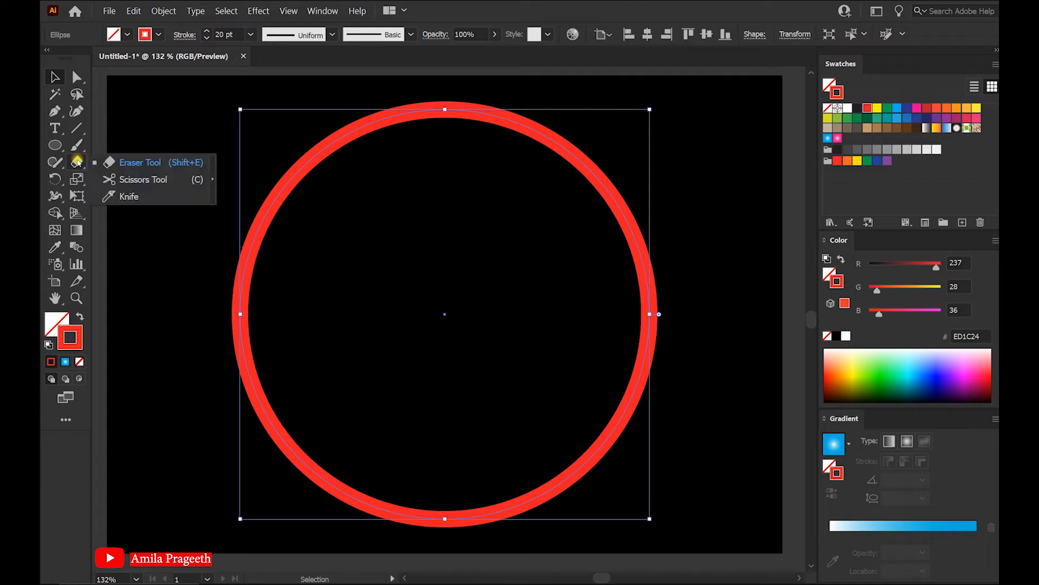
click(129, 181)
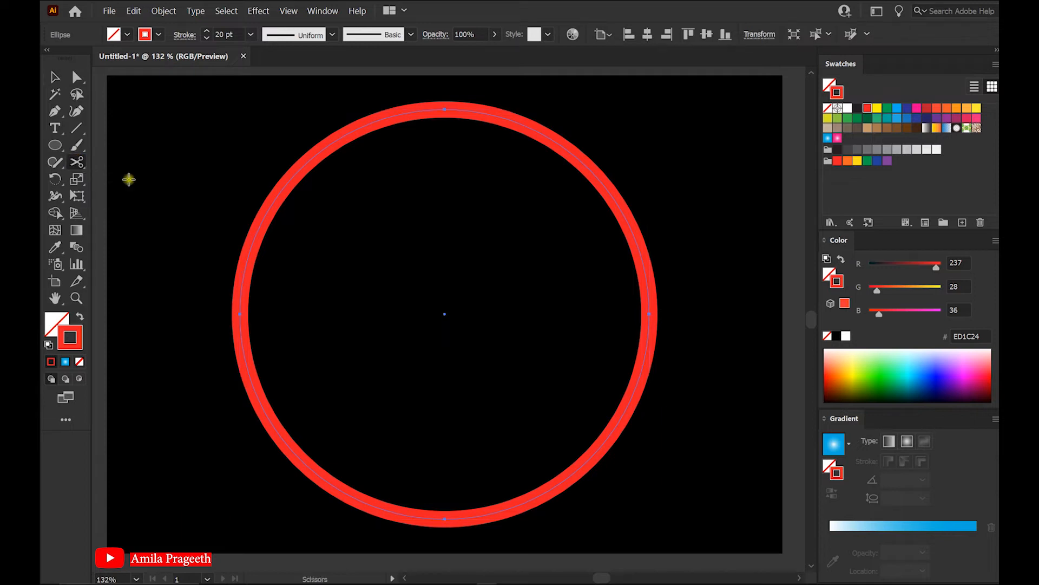
click(444, 109)
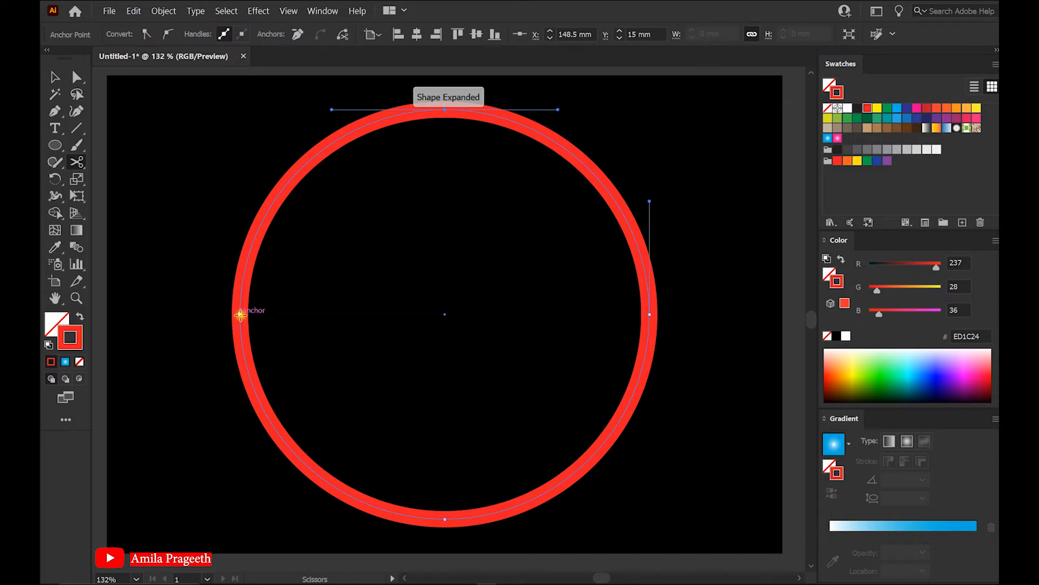
click(240, 313)
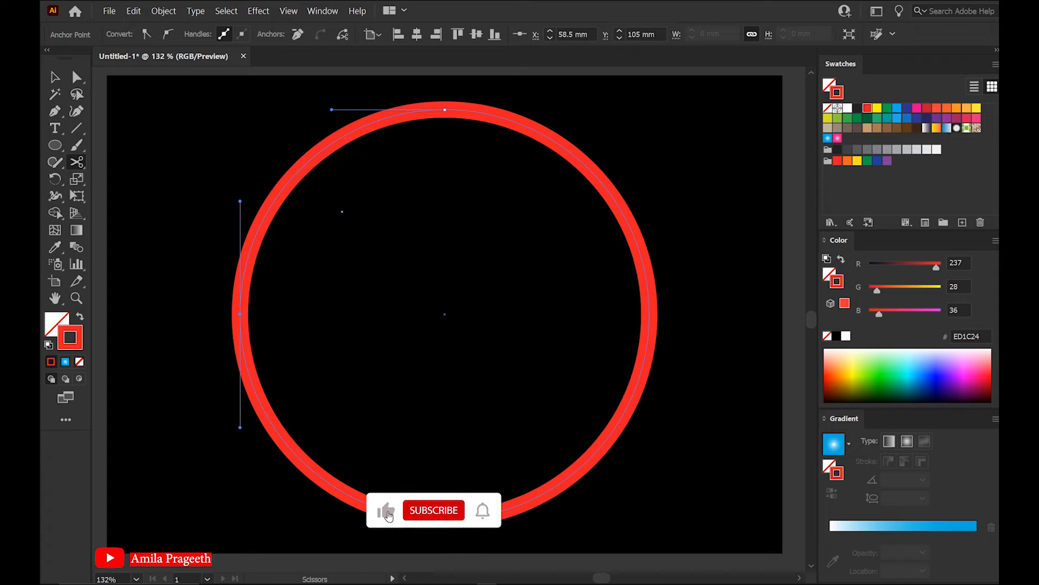
click(445, 519)
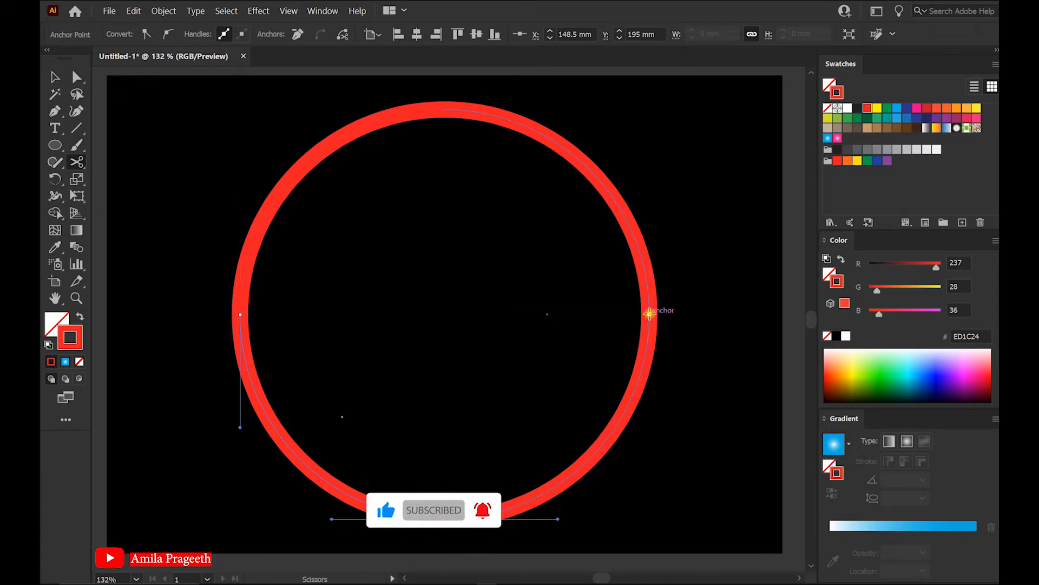
click(649, 314)
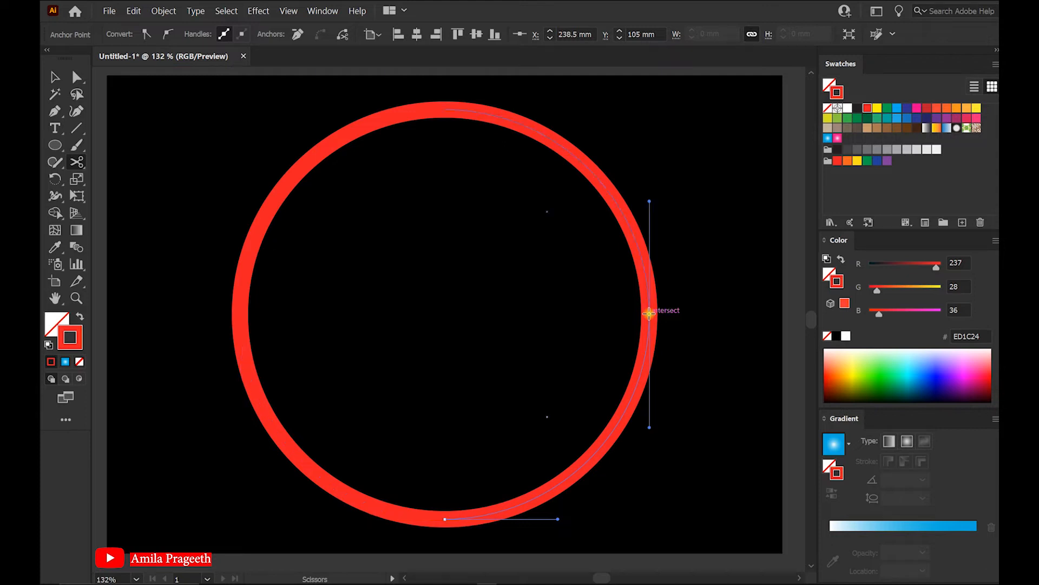
key(v)
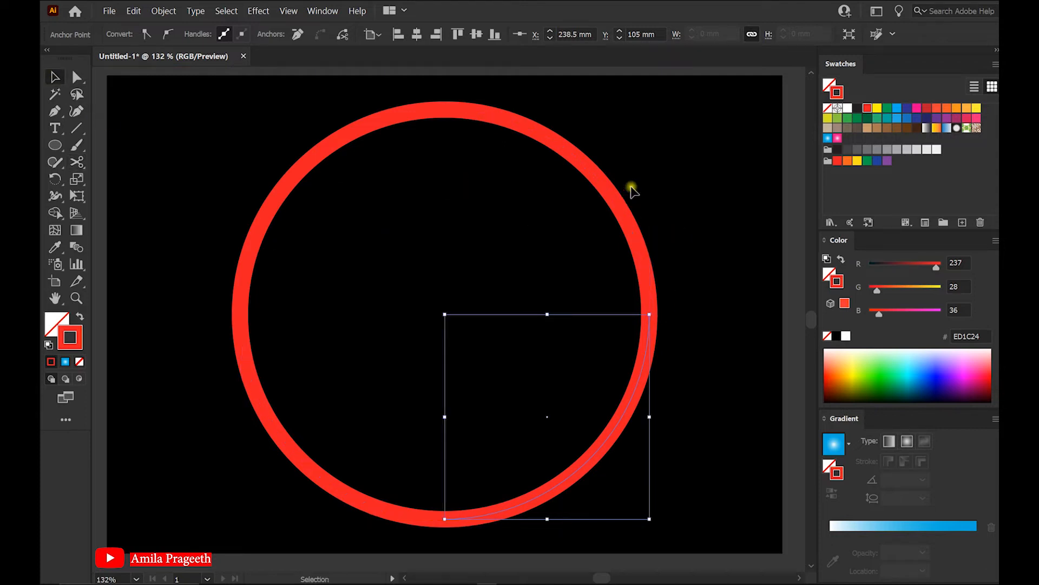
click(605, 181)
click(299, 171)
click(284, 452)
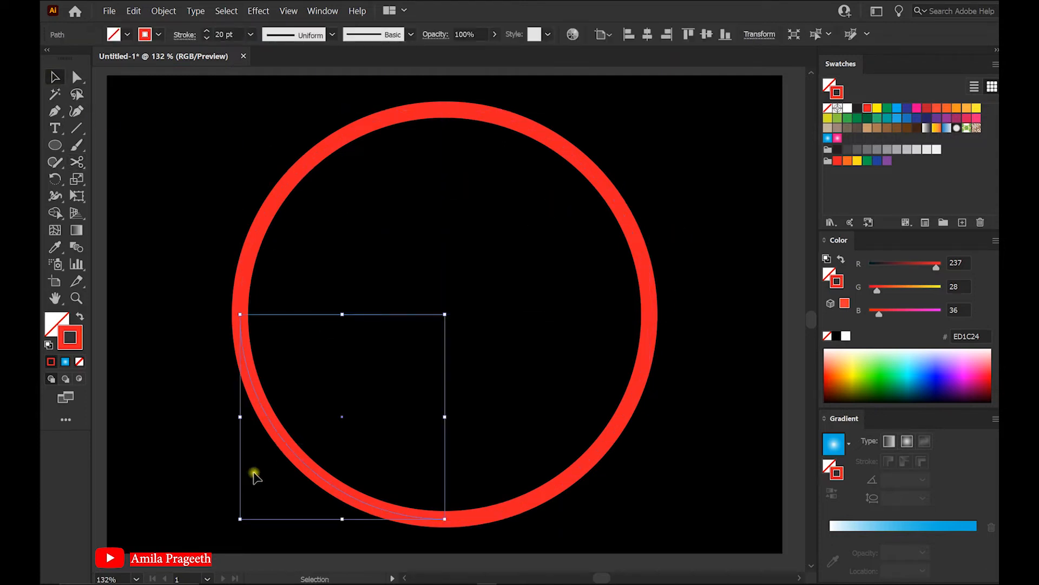
click(176, 175)
Give all four quarter arcs a round cap and the triangular width profile that tapers to one end.
drag(201, 121, 710, 553)
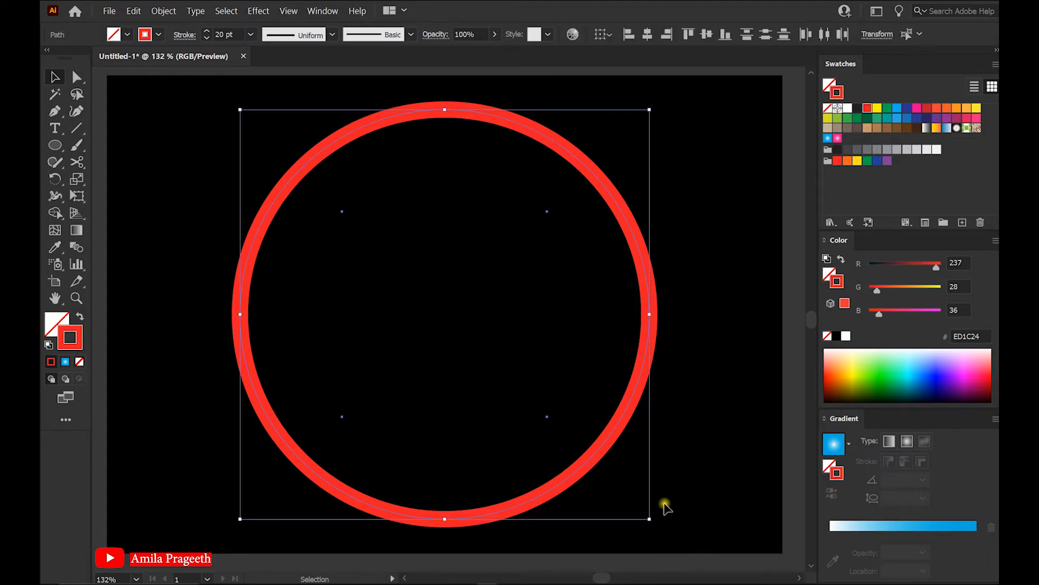
click(184, 35)
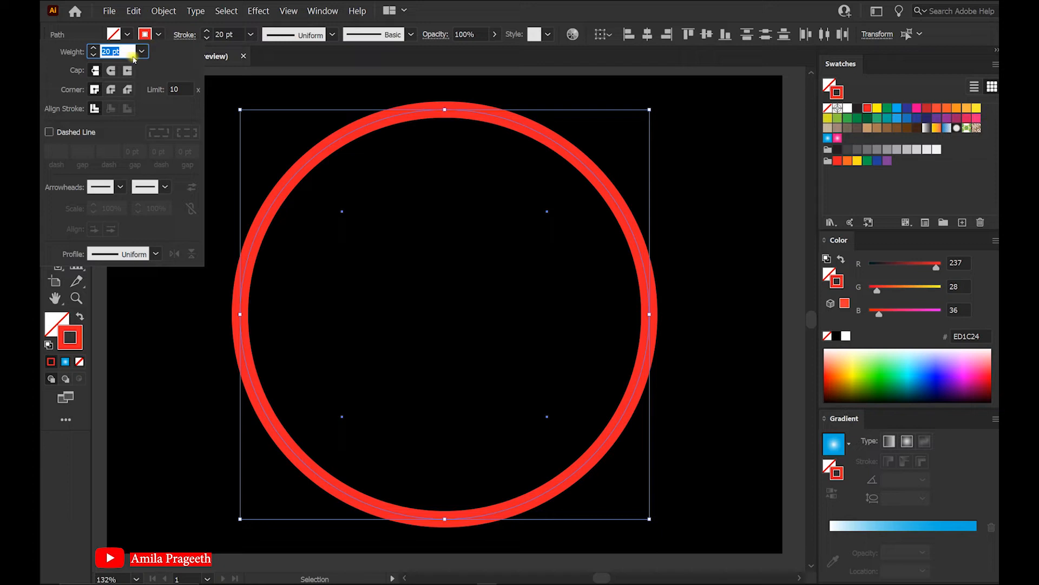
click(111, 71)
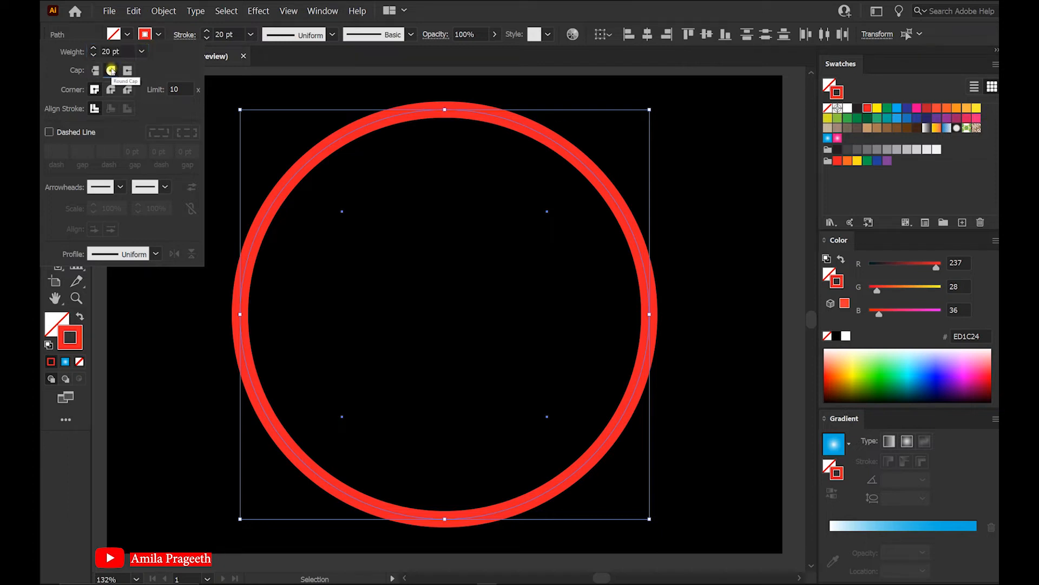
click(156, 254)
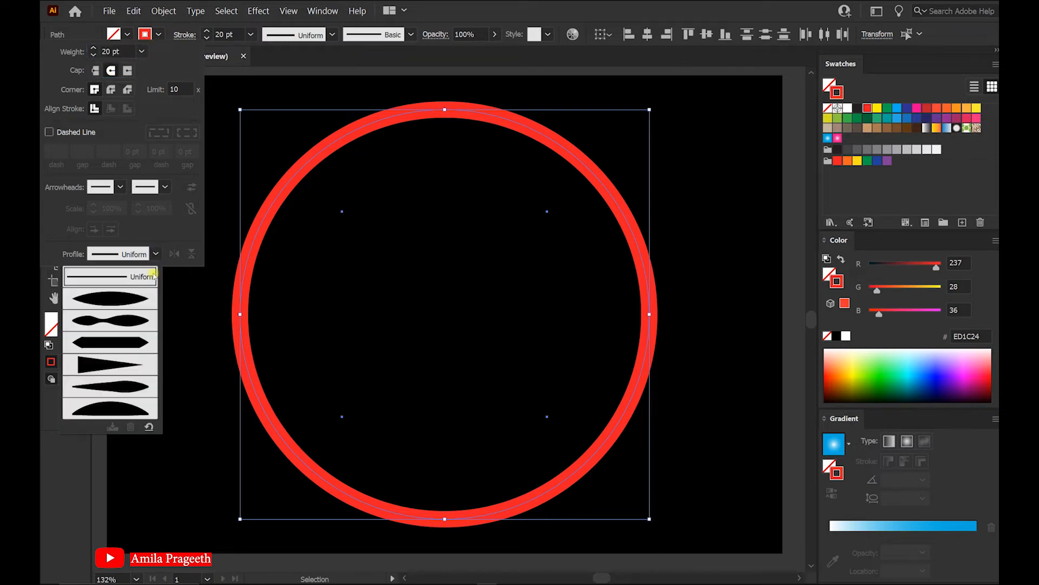
click(120, 364)
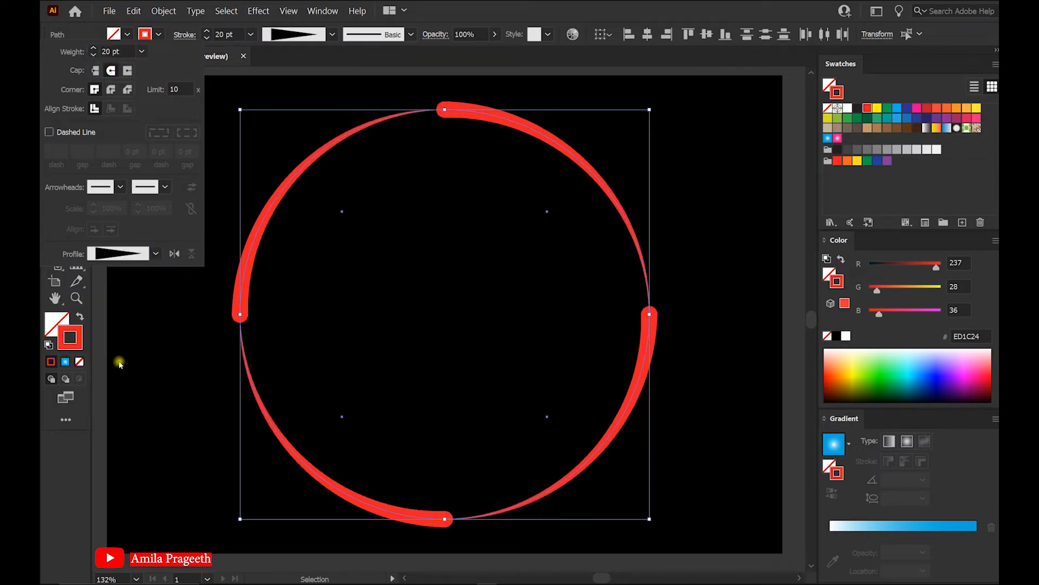
Turn the arcs' strokes into dashed lines with a 0 pt dash and a 20 pt gap.
click(49, 132)
click(63, 152)
click(80, 152)
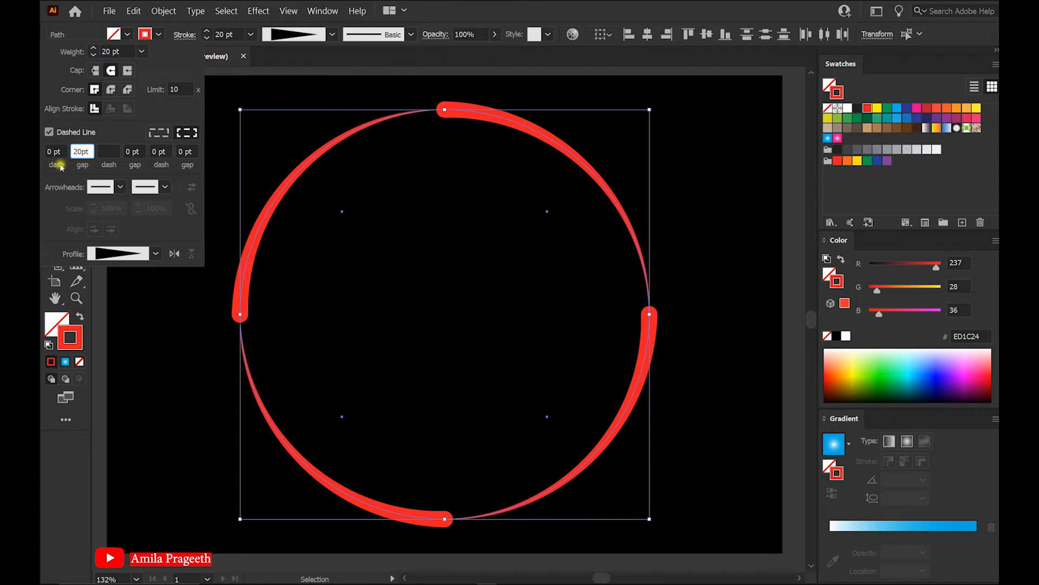
click(106, 151)
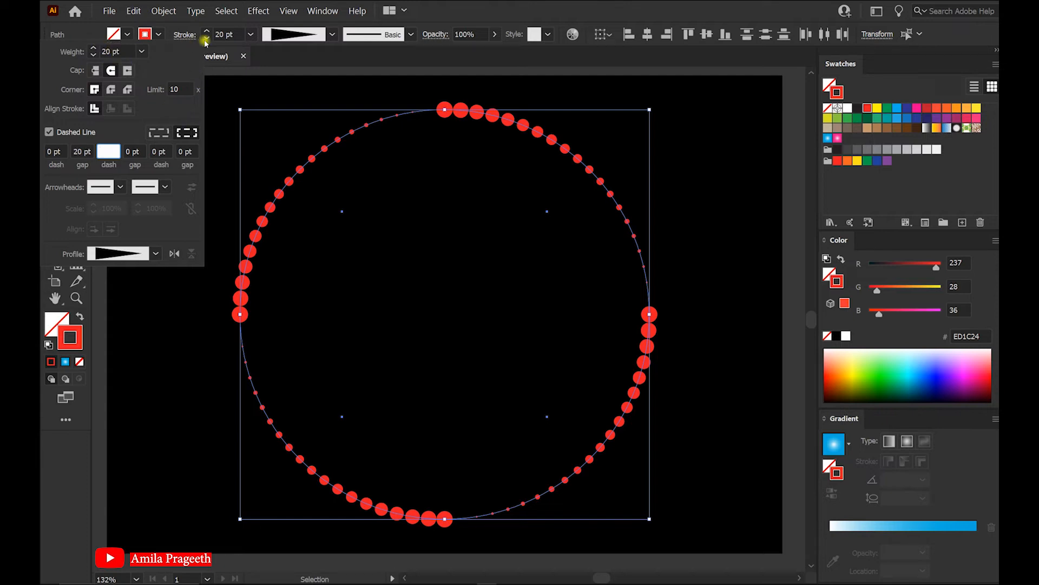
click(180, 29)
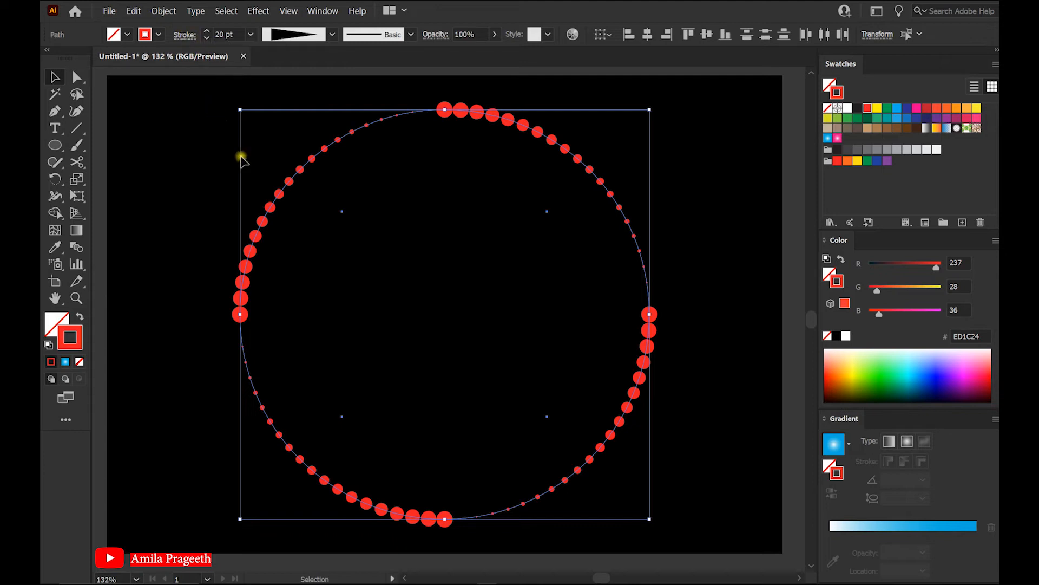
Expand the appearance of the dotted arcs into filled shapes and deselect them.
click(134, 11)
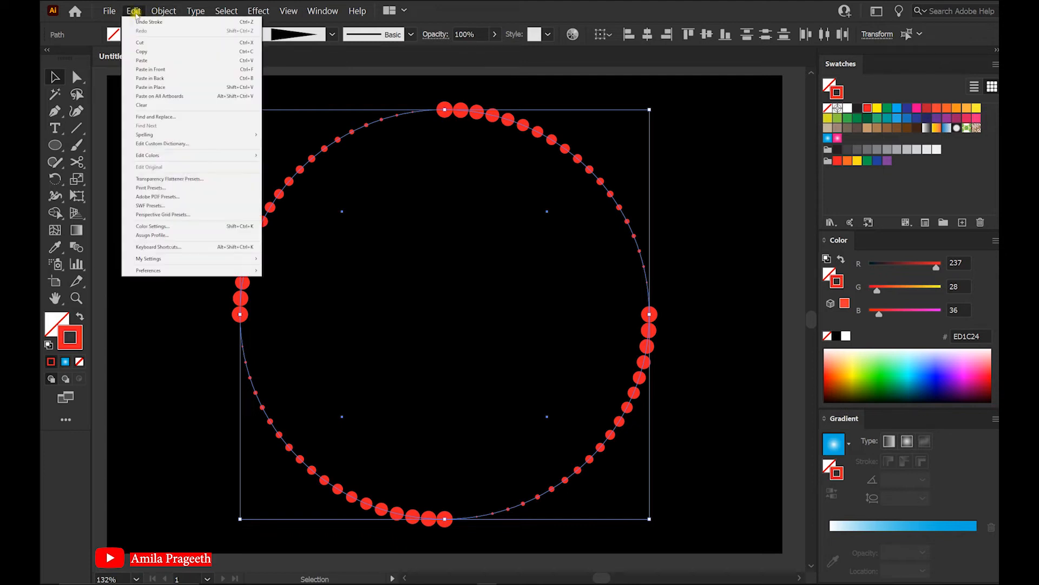
mouse_move(163, 12)
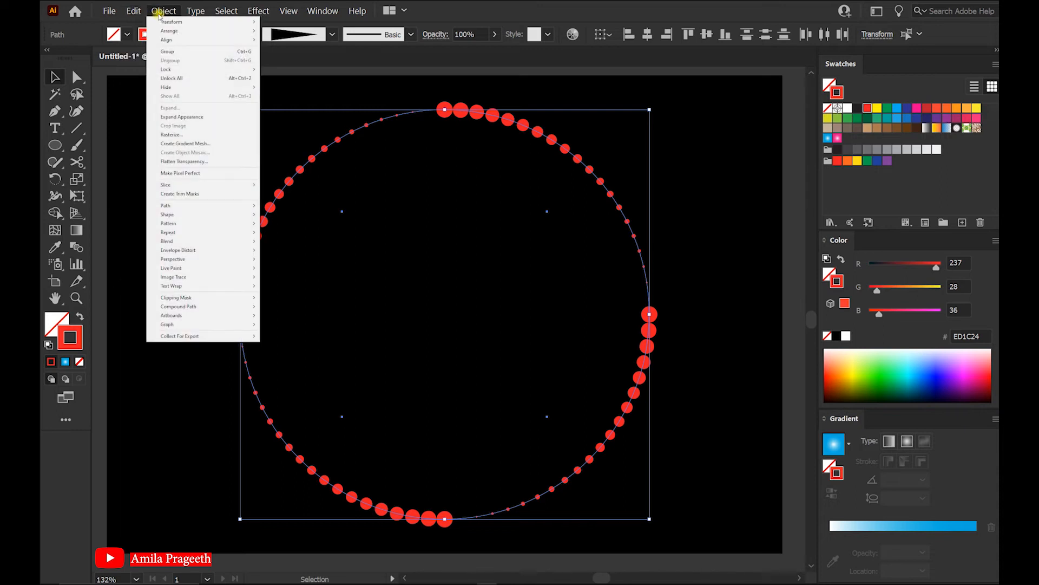
click(184, 117)
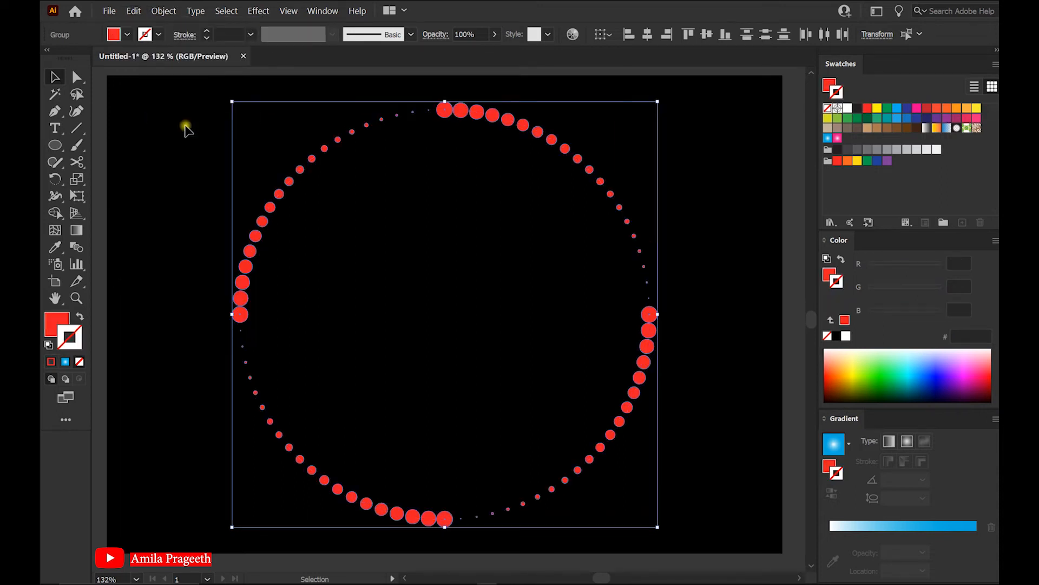
click(183, 161)
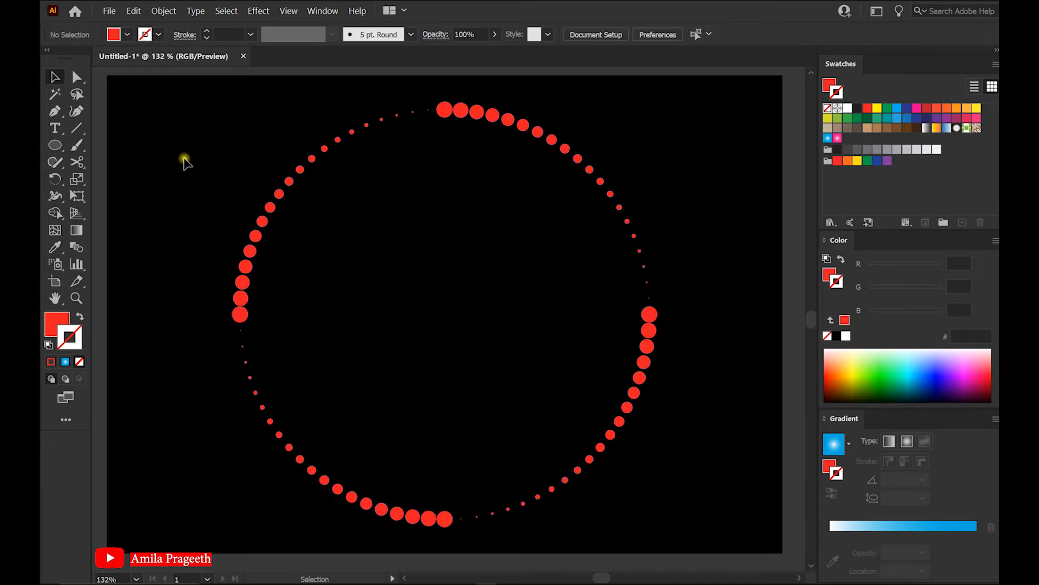
Recolour the upper-left and lower-right dotted arcs with the blue swatch 00AEEF.
click(269, 207)
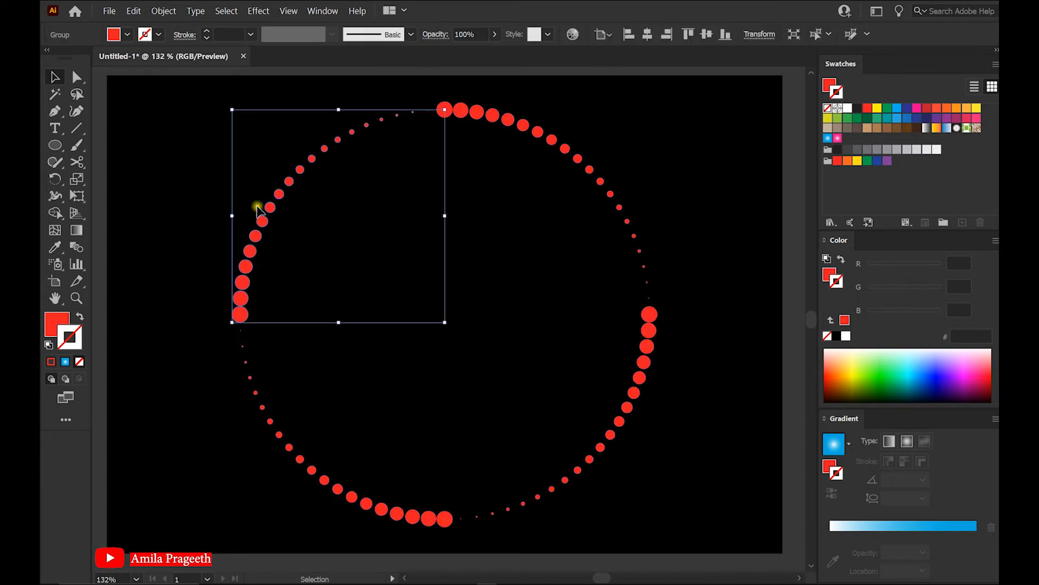
click(897, 110)
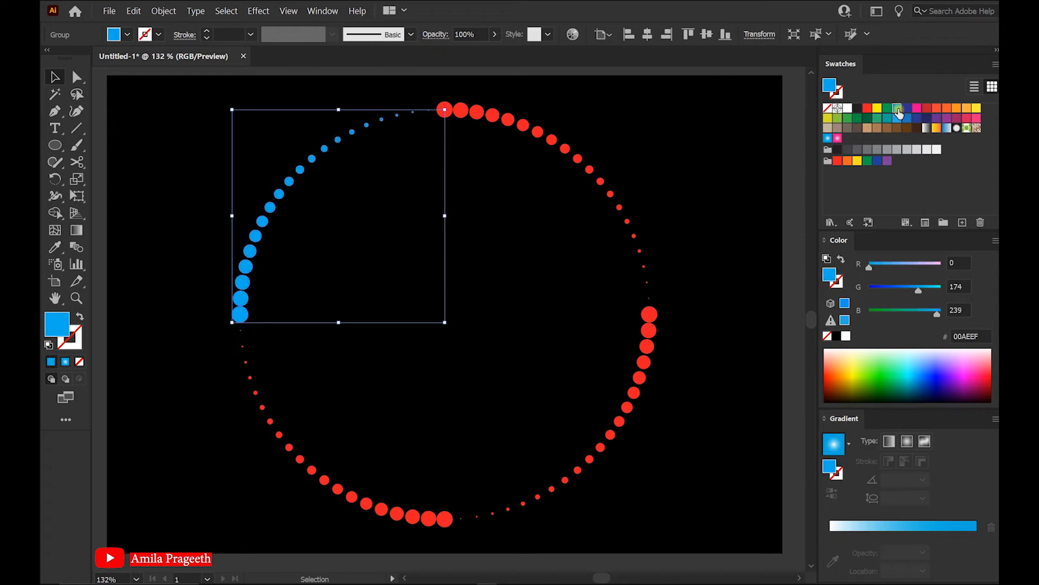
click(637, 389)
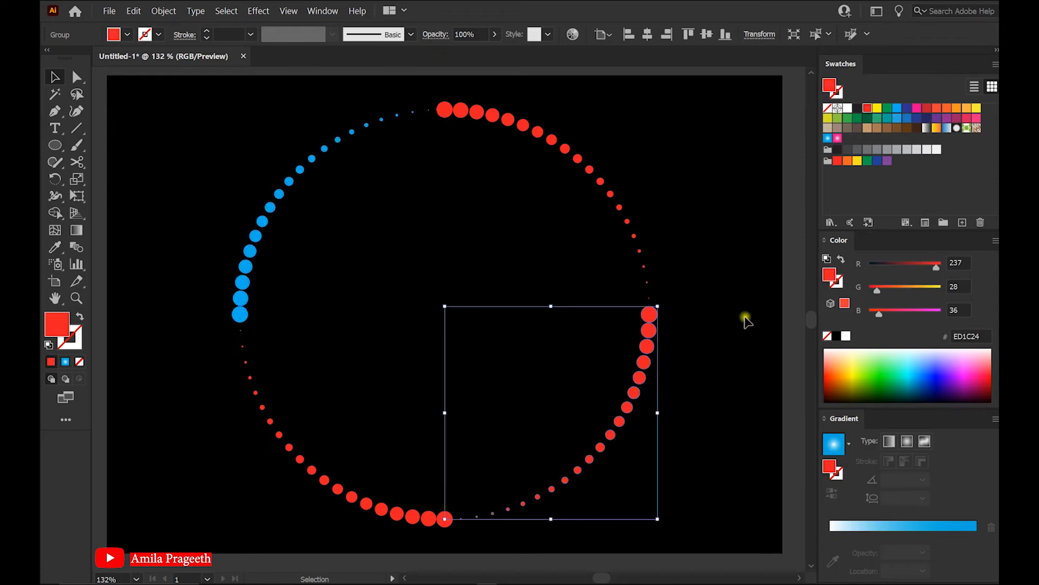
click(897, 108)
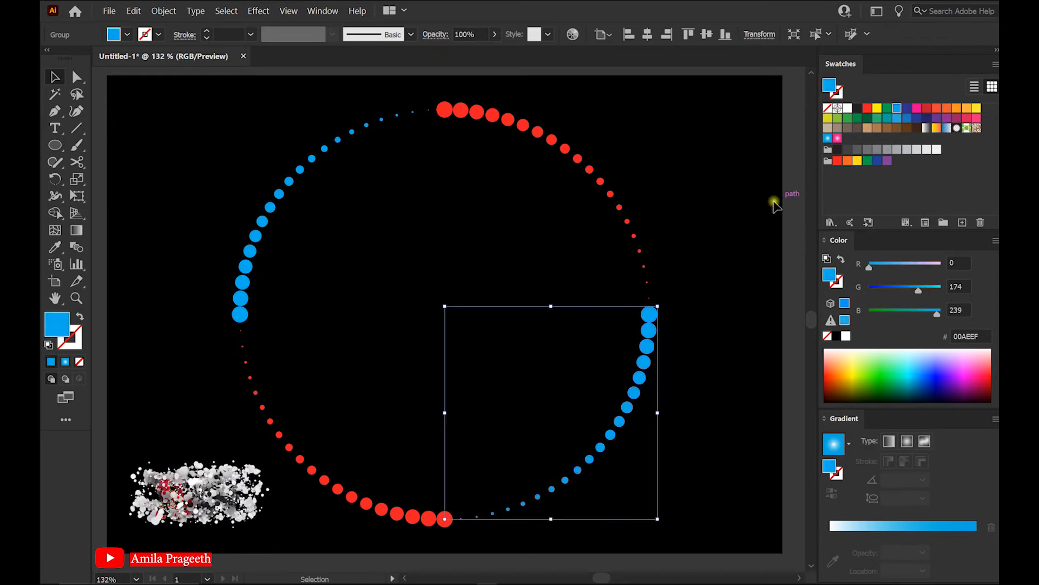
Recolour the upper-right and lower-left dotted arcs with the pink swatch EC008C and deselect them.
click(532, 133)
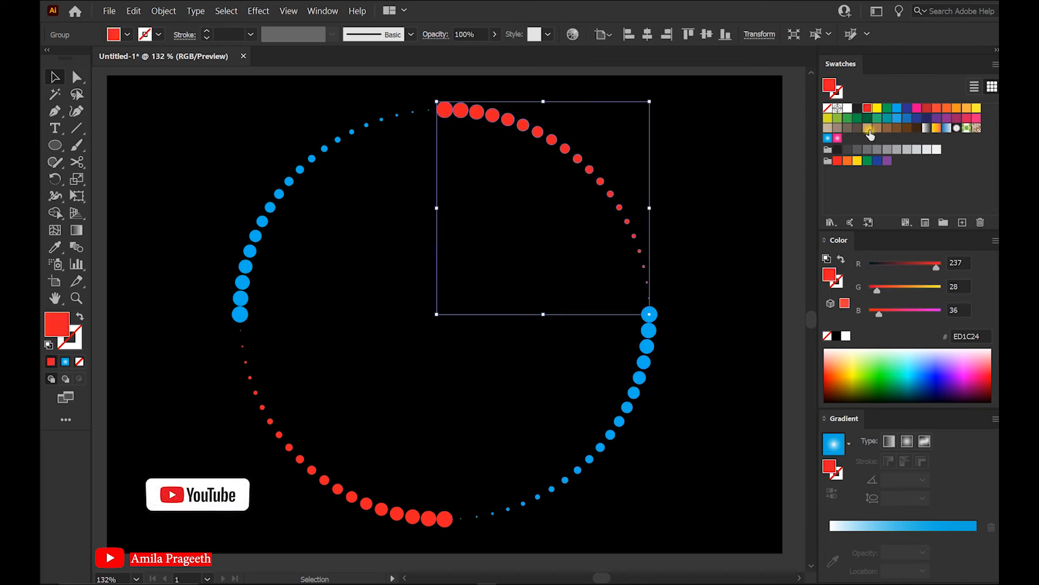
click(917, 108)
click(397, 516)
click(917, 108)
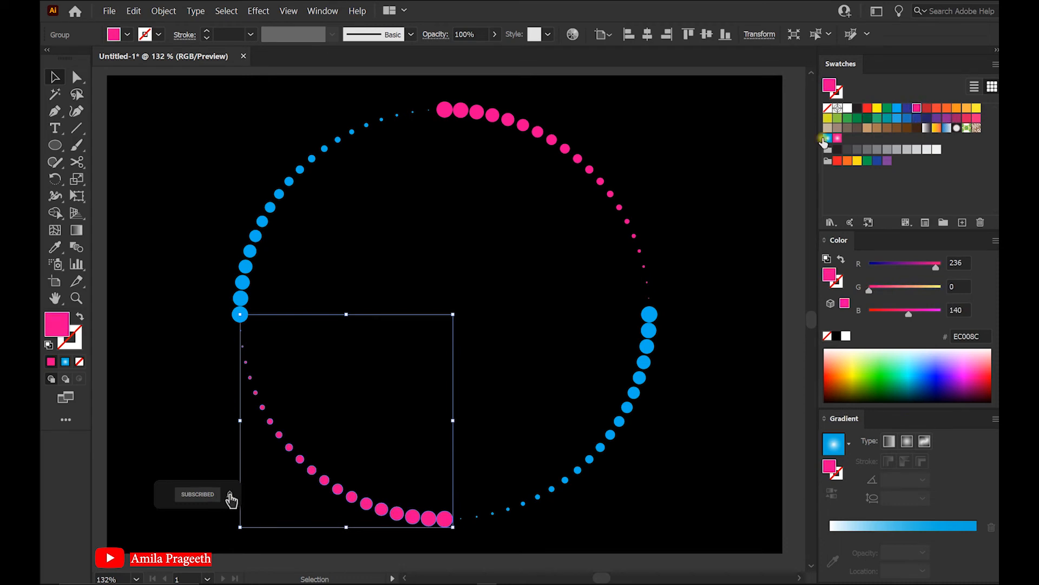
click(681, 154)
Select all four dotted arcs and group them into one object.
drag(227, 121, 697, 507)
right_click(647, 316)
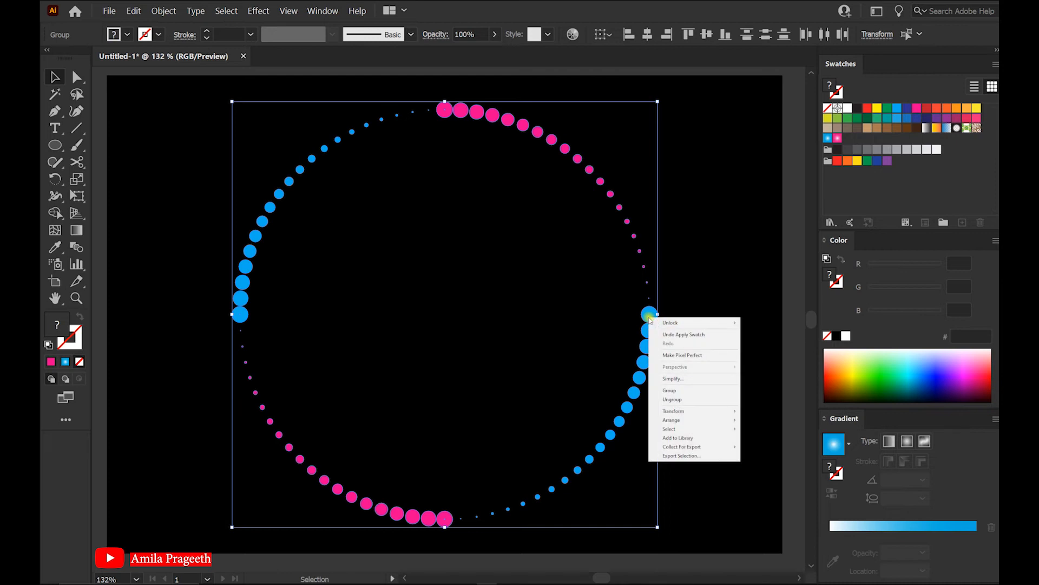
click(673, 391)
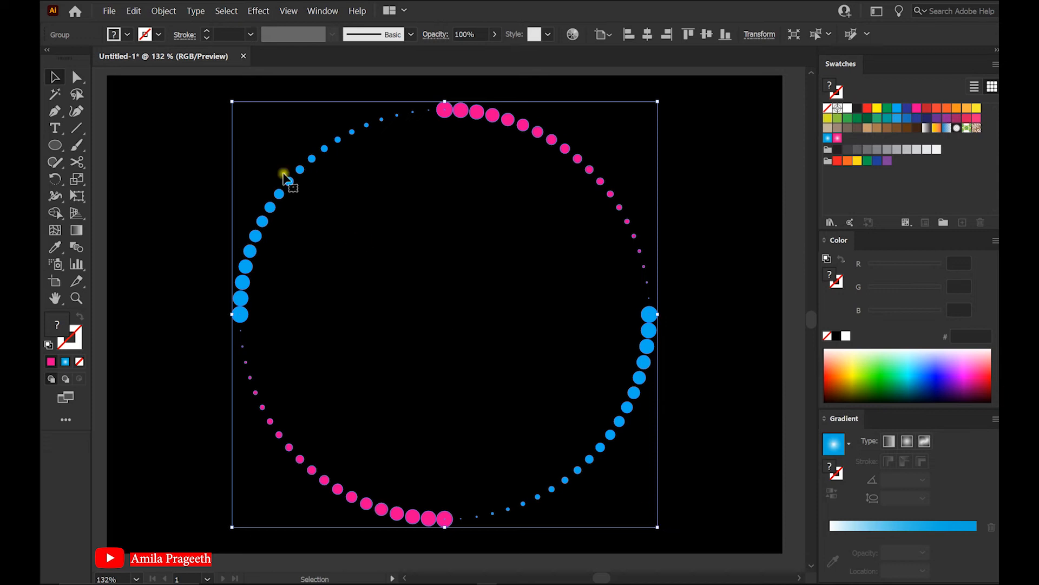
Start a Transform effect on the grouped dot ring with preview, scaling it to 91% horizontally and vertically.
click(251, 12)
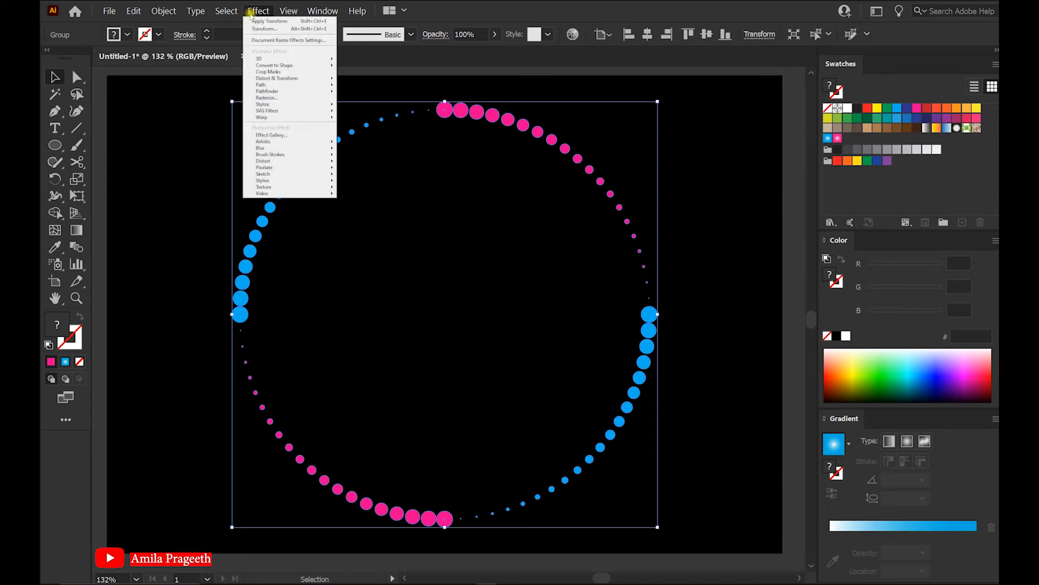
mouse_move(309, 78)
click(370, 108)
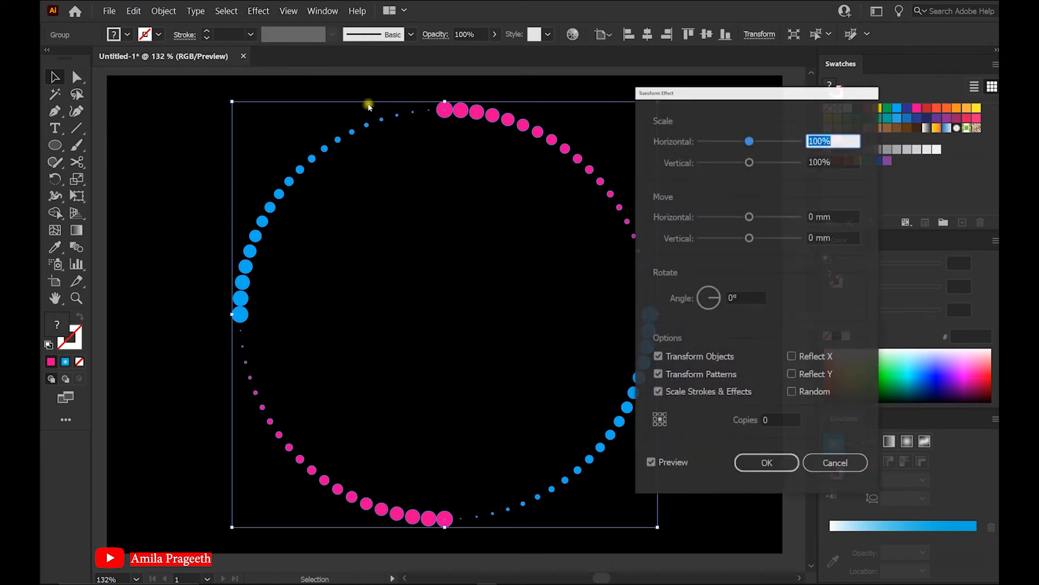
drag(770, 97, 824, 98)
drag(802, 140, 803, 163)
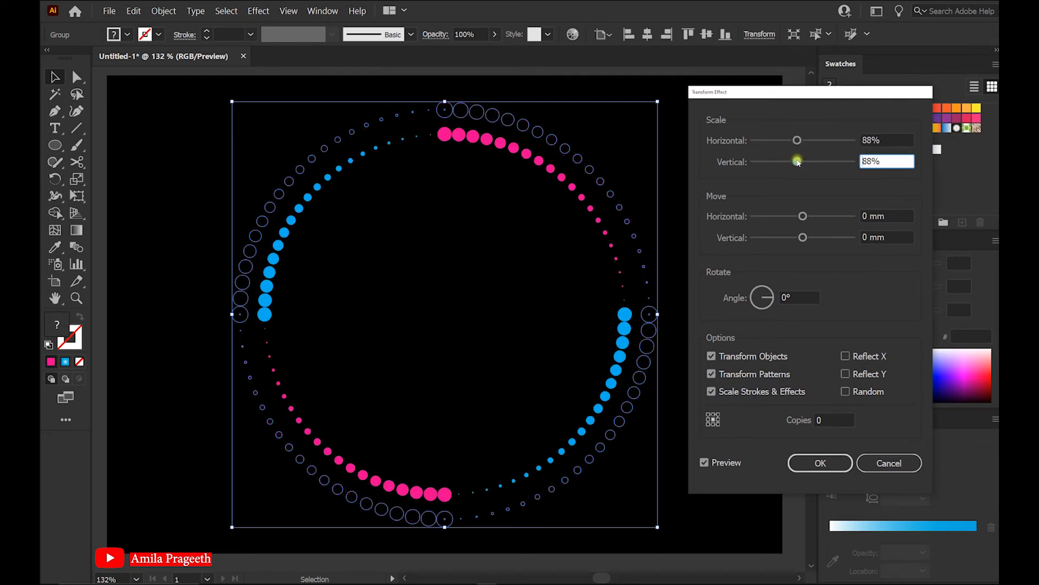
drag(888, 140, 842, 140)
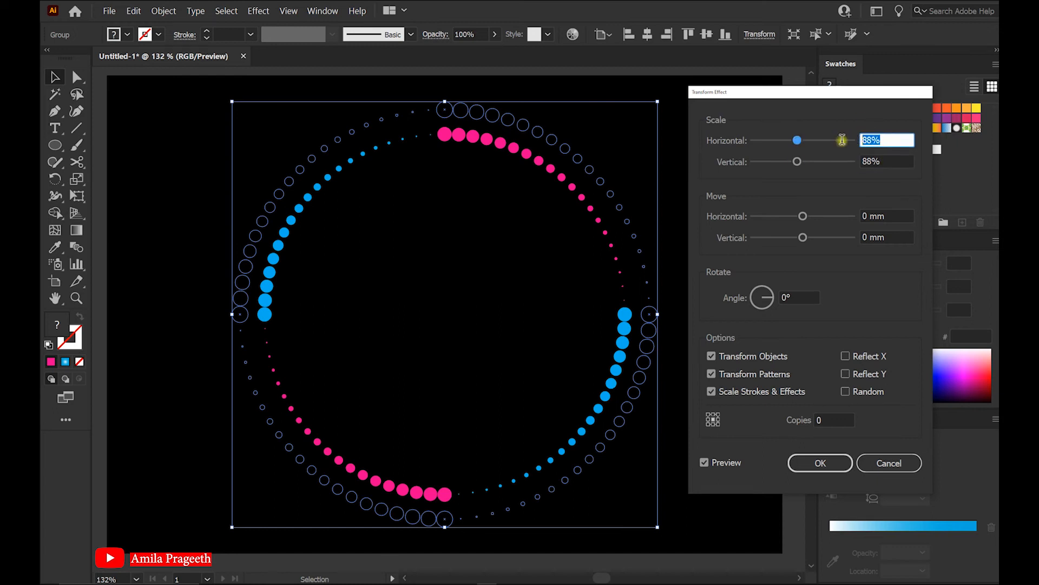
key(Up)
key(Up)
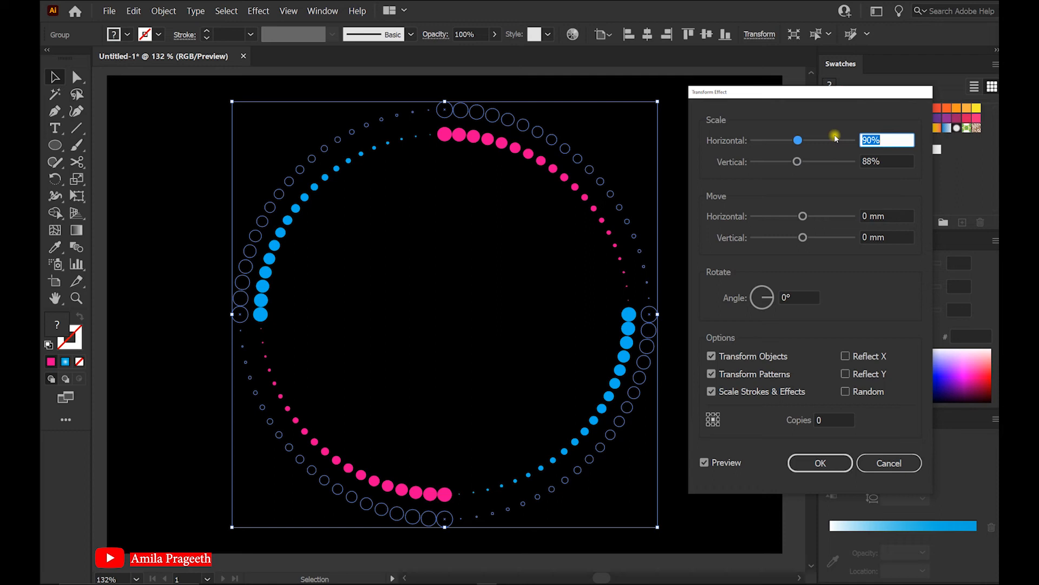
key(Up)
drag(899, 161, 842, 160)
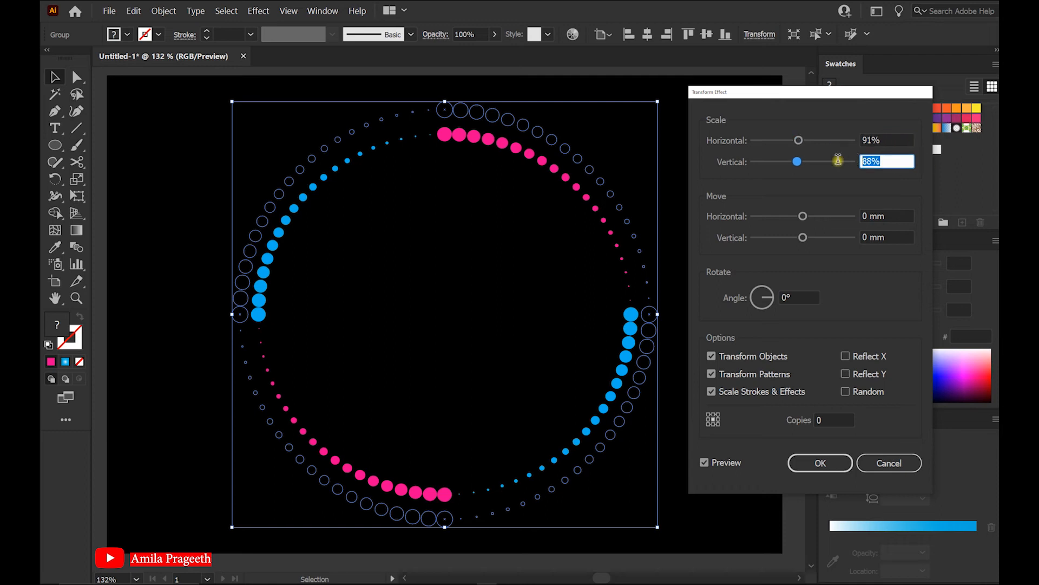
key(Up)
key(Up)
key(Up)
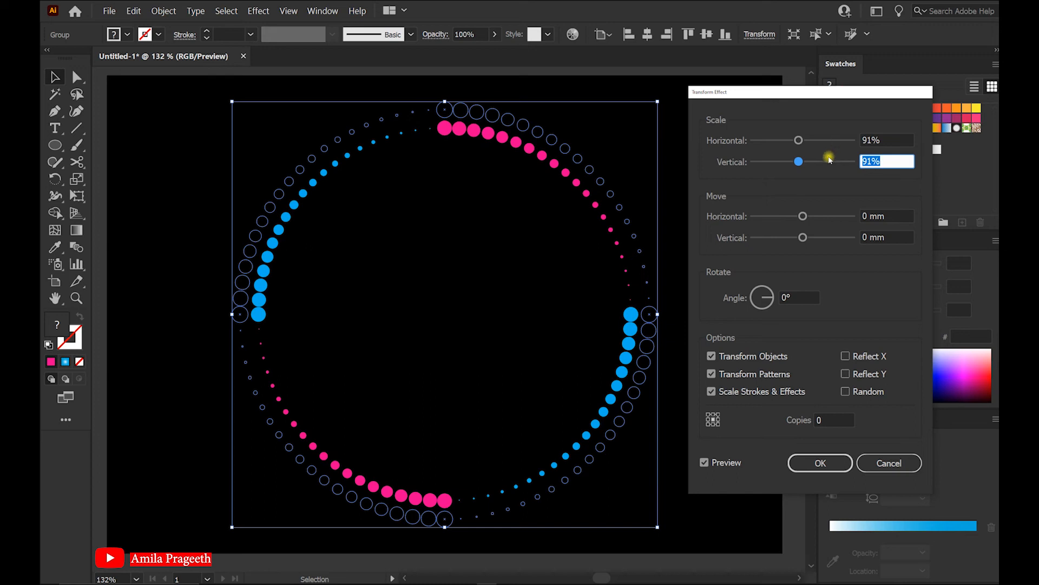
Set the Transform effect to 45 copies so the shrinking dot rings fill the circle to its centre.
click(834, 420)
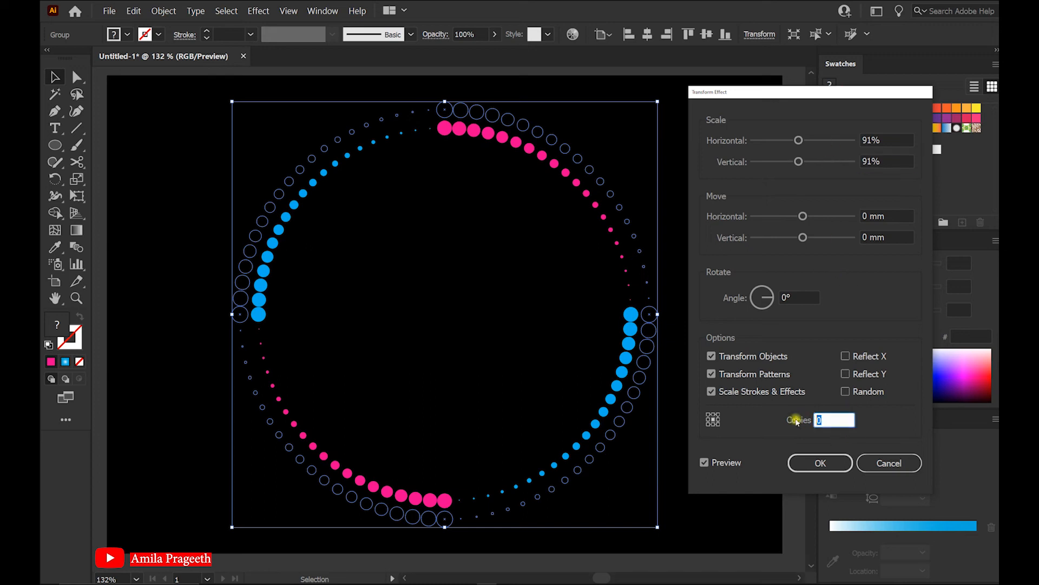
key(Up)
key(Up)
key(Up)
key(Up)
key(Up)
key(Up)
key(Up)
key(Up)
key(Up)
key(Up)
key(Up)
key(Up)
key(Up)
key(Up)
key(Up)
key(Up)
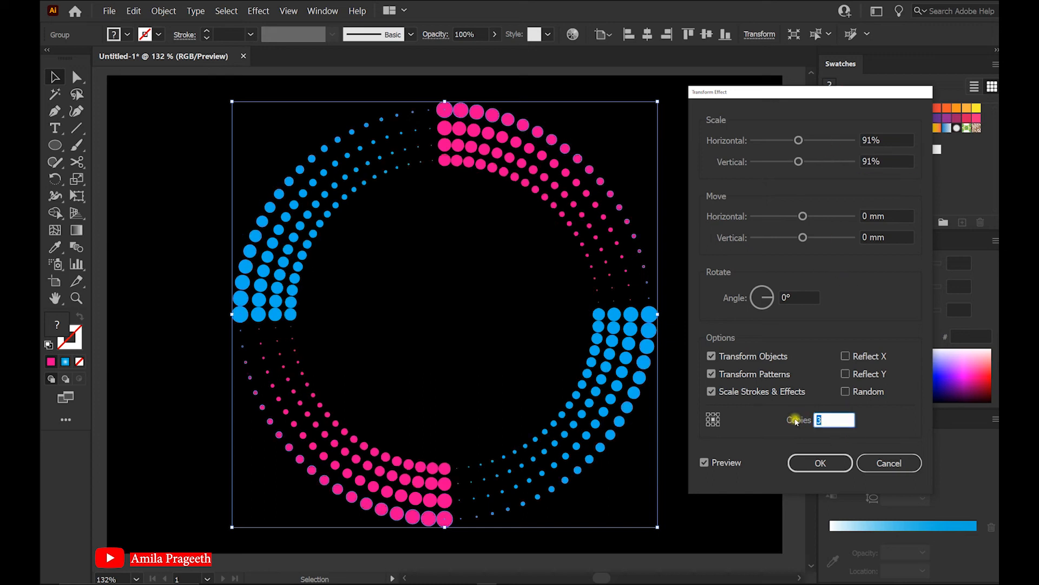
key(Up)
key(Up)
key(Up)
key(Up)
key(Up)
key(Up)
key(Up)
key(Up)
key(Up)
key(Up)
key(Up)
key(Up)
key(Up)
key(Up)
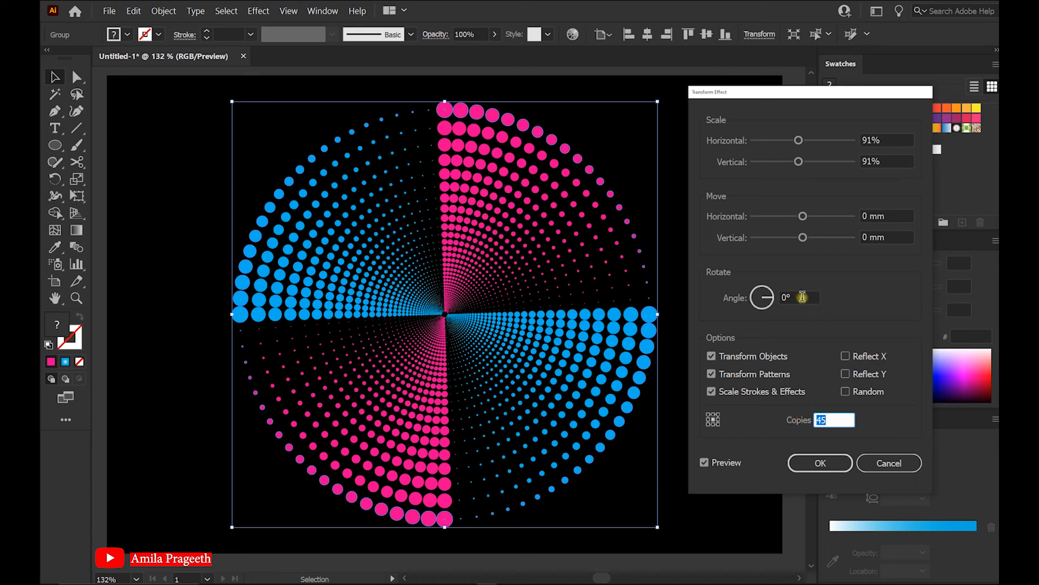
Set the Transform effect's rotation angle to 10° to twist the rings into a spiral, and apply the effect.
click(802, 297)
key(Up)
key(Up)
key(Up)
key(Up)
key(Up)
key(Up)
key(Up)
key(Up)
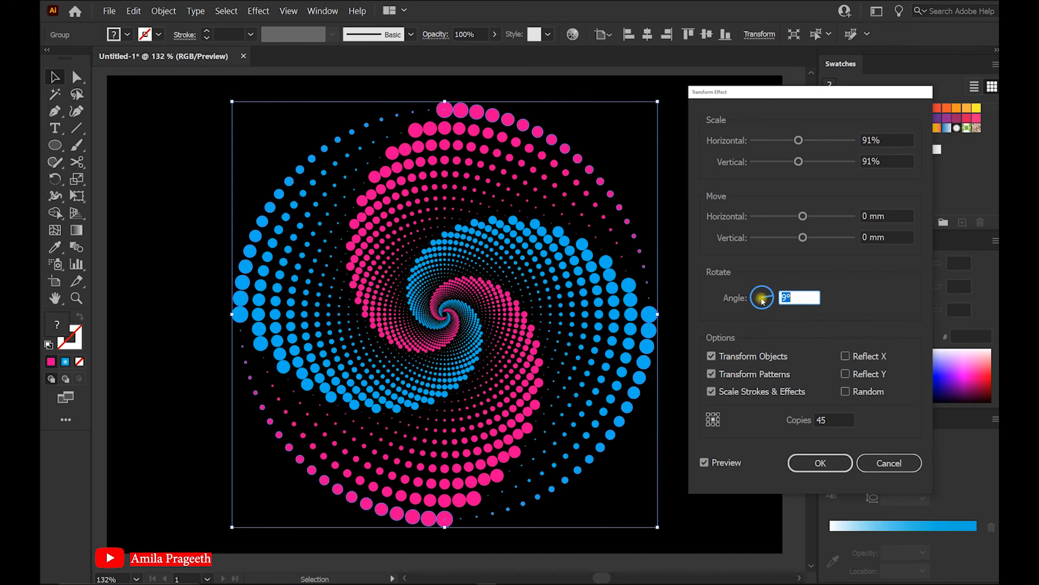
key(Up)
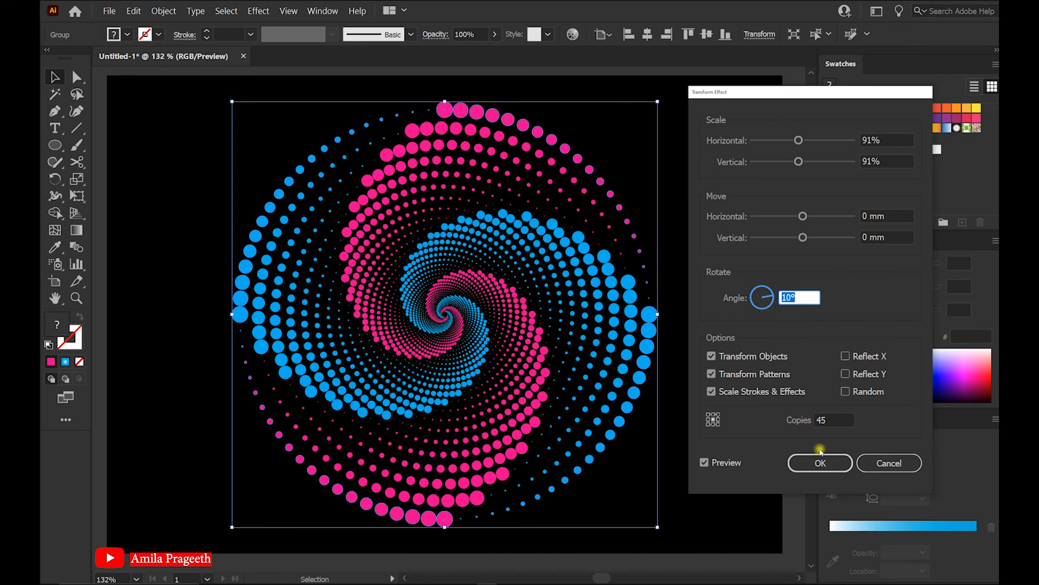
click(820, 461)
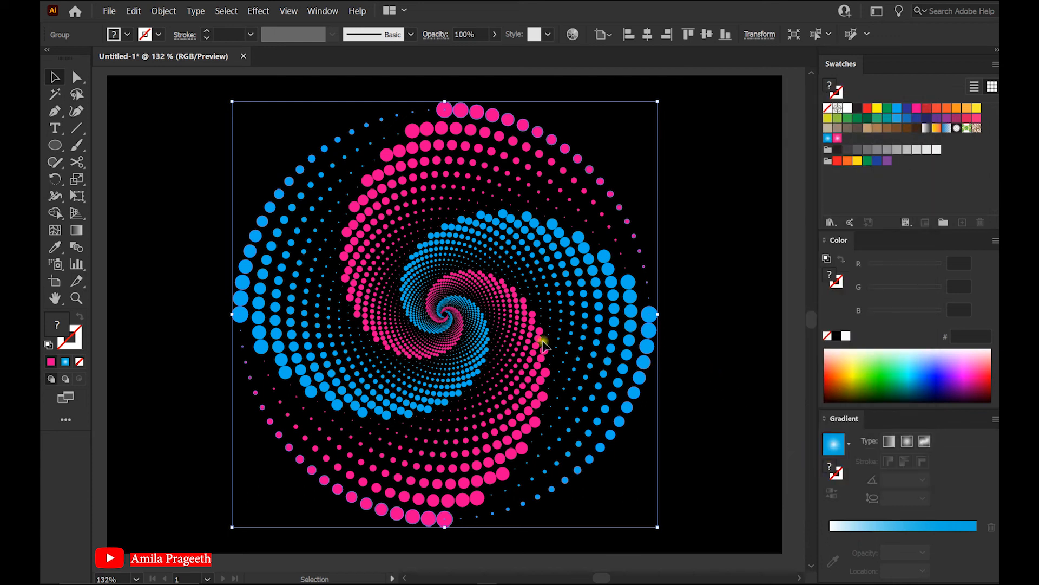
Expand the appearance of the dotted spiral into editable shapes and deselect it.
click(162, 11)
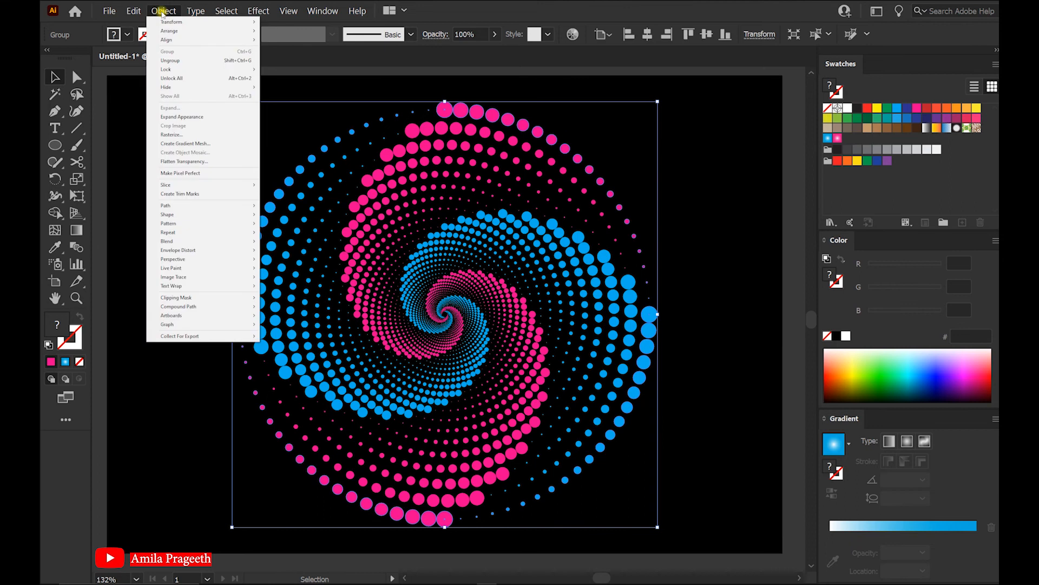
click(182, 117)
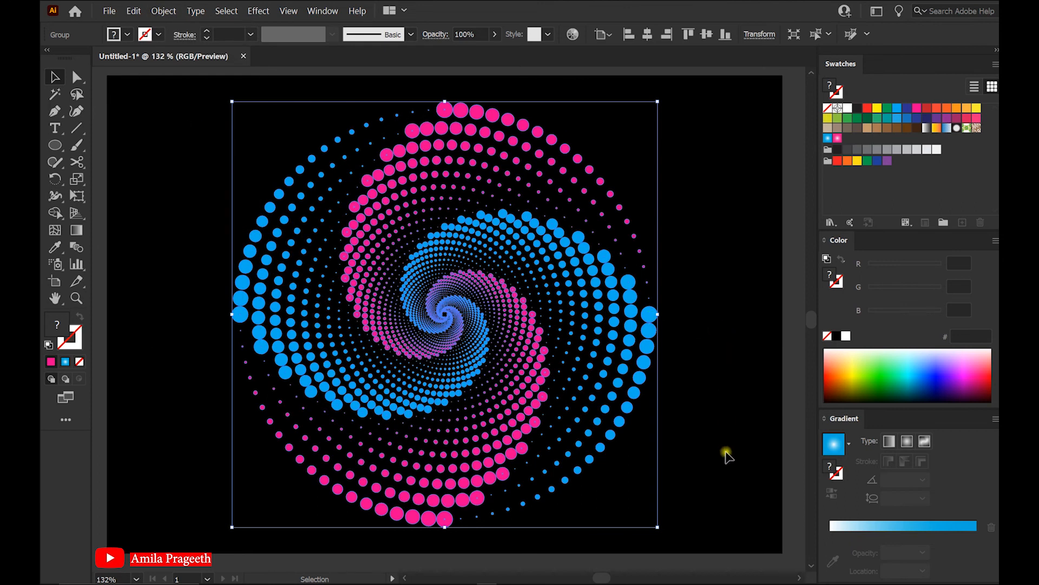
click(718, 464)
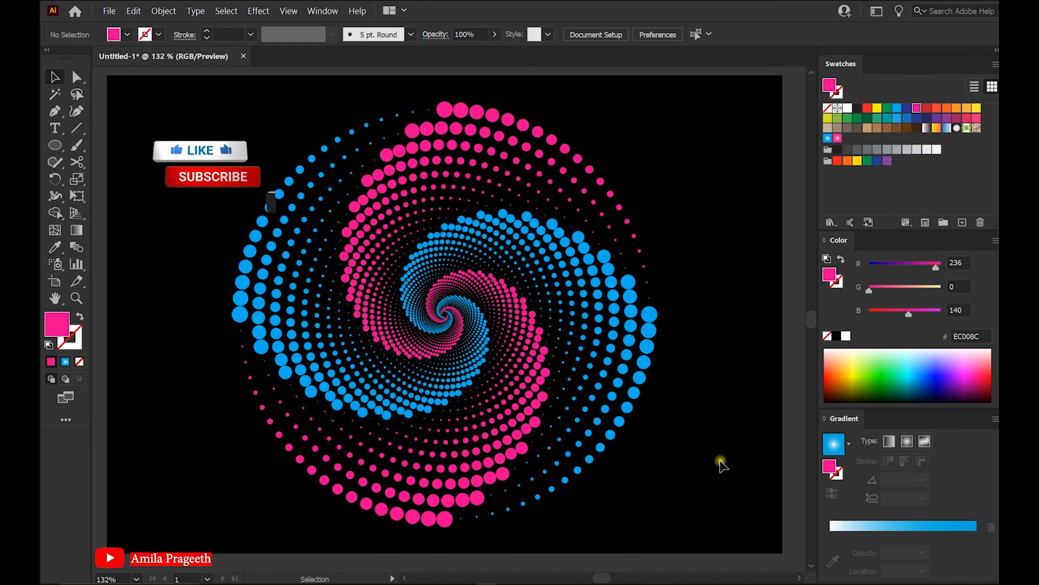